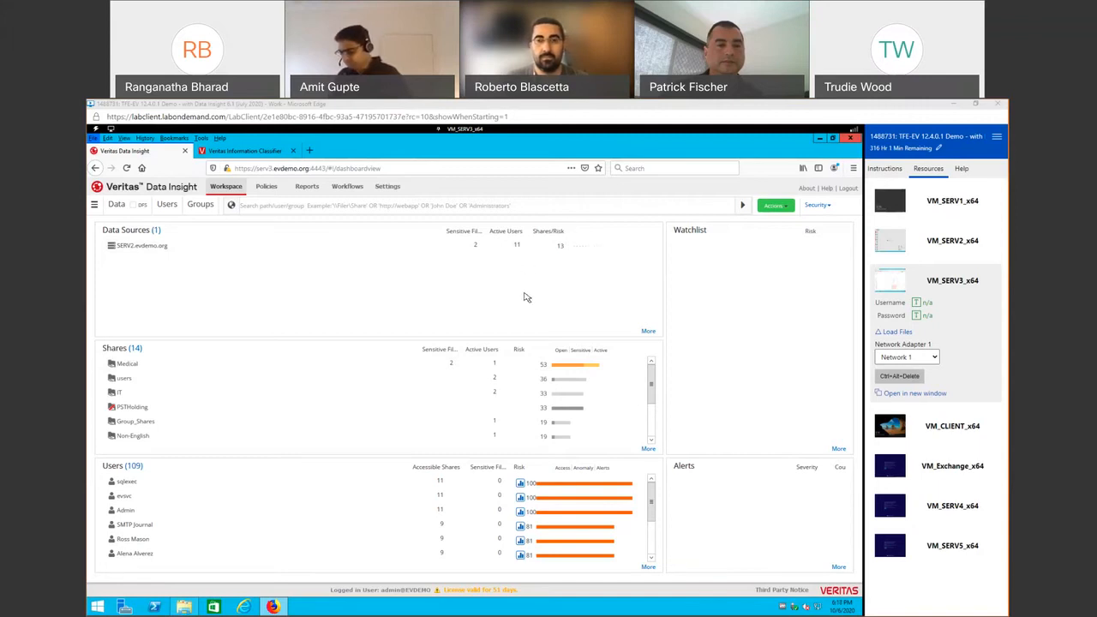
Step: Go to the Dashboard view of the workspace
left_click(98, 208)
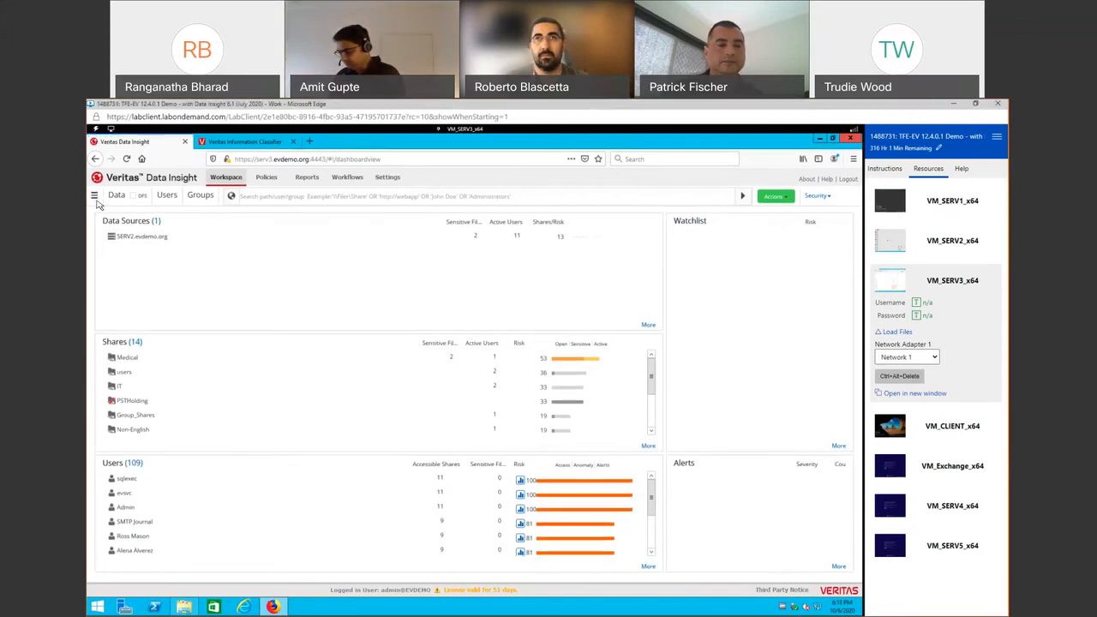
left_click(95, 197)
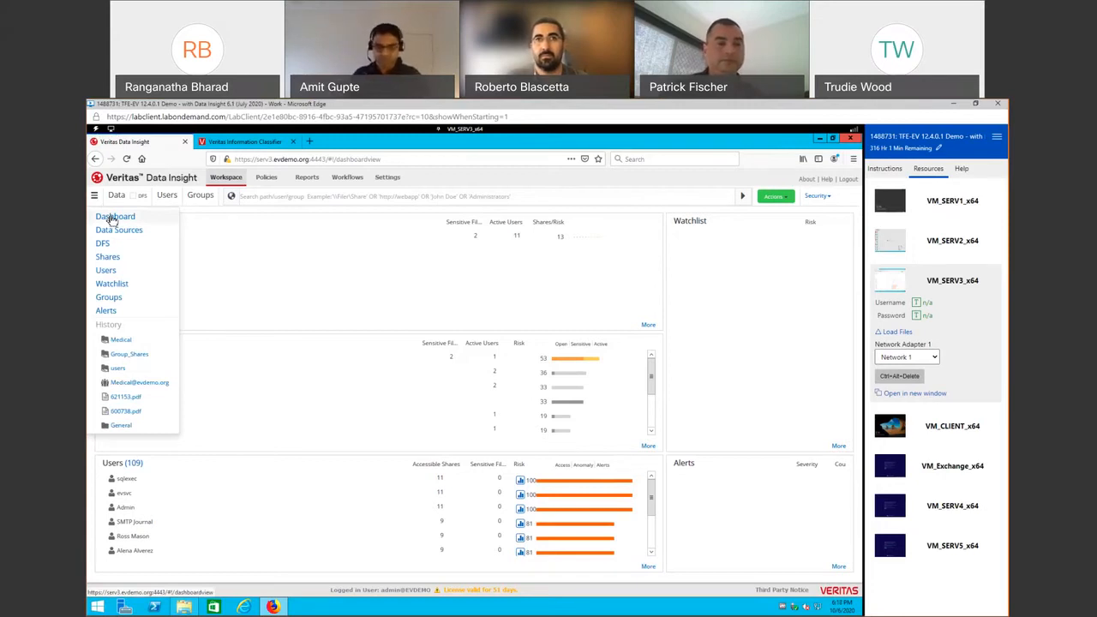
left_click(112, 217)
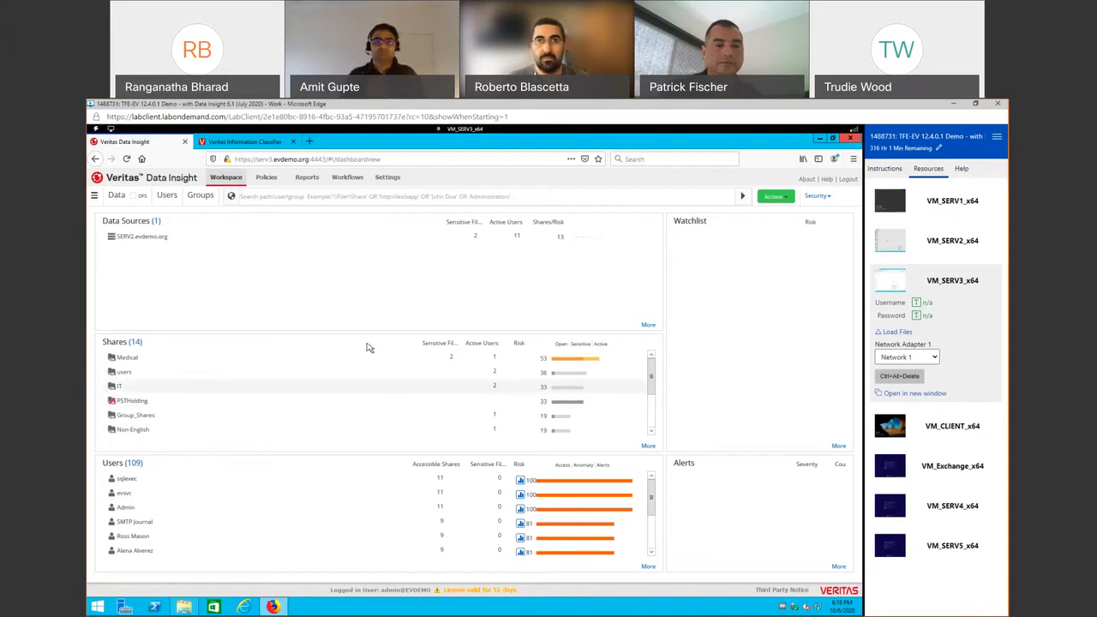
Step: Look through the Policies, Reports and Workflows sections and examine the system overview in Settings
left_click(267, 178)
left_click(307, 177)
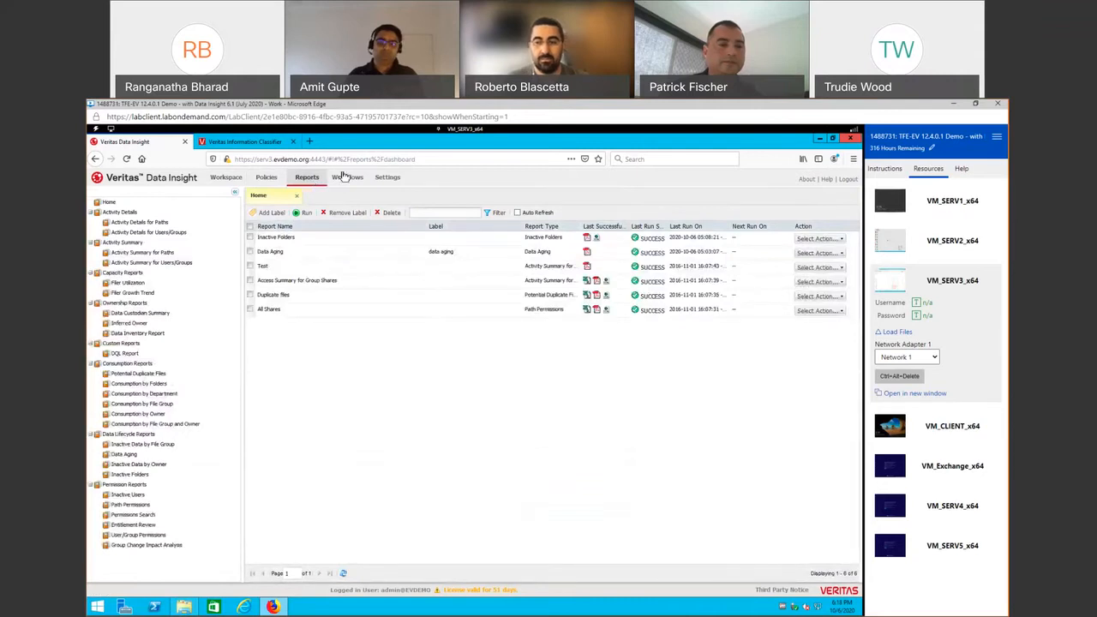
left_click(349, 177)
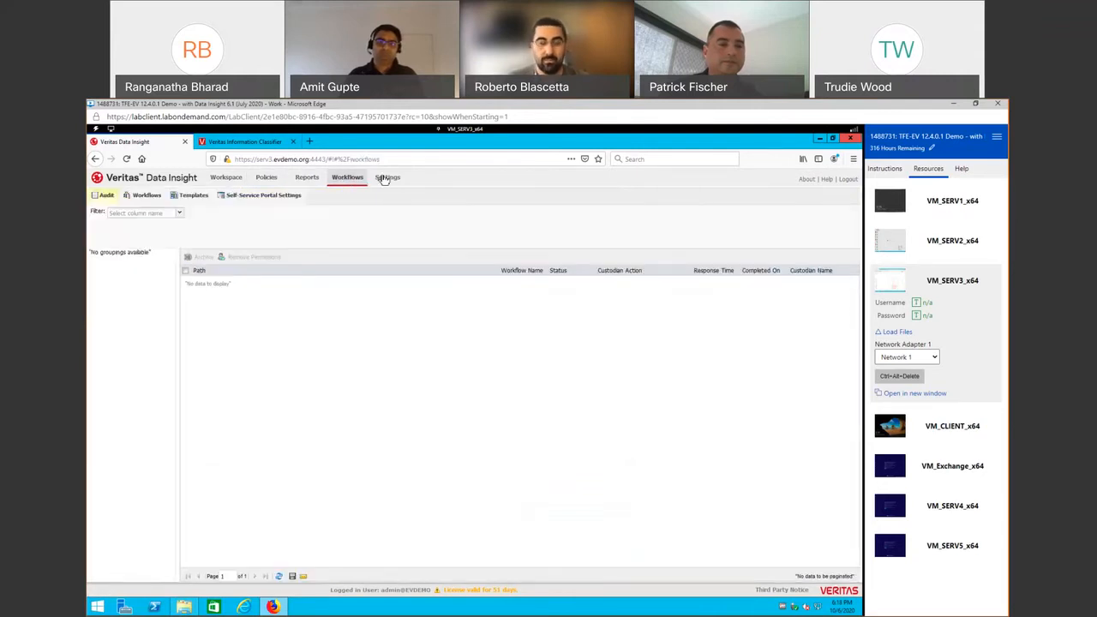
left_click(385, 178)
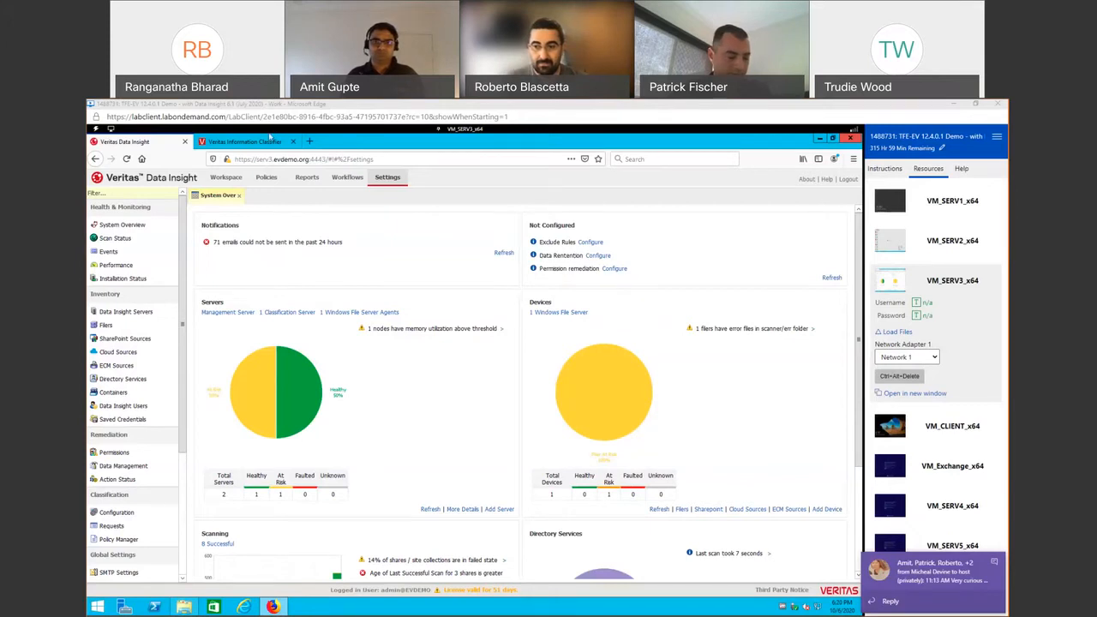
left_click(234, 180)
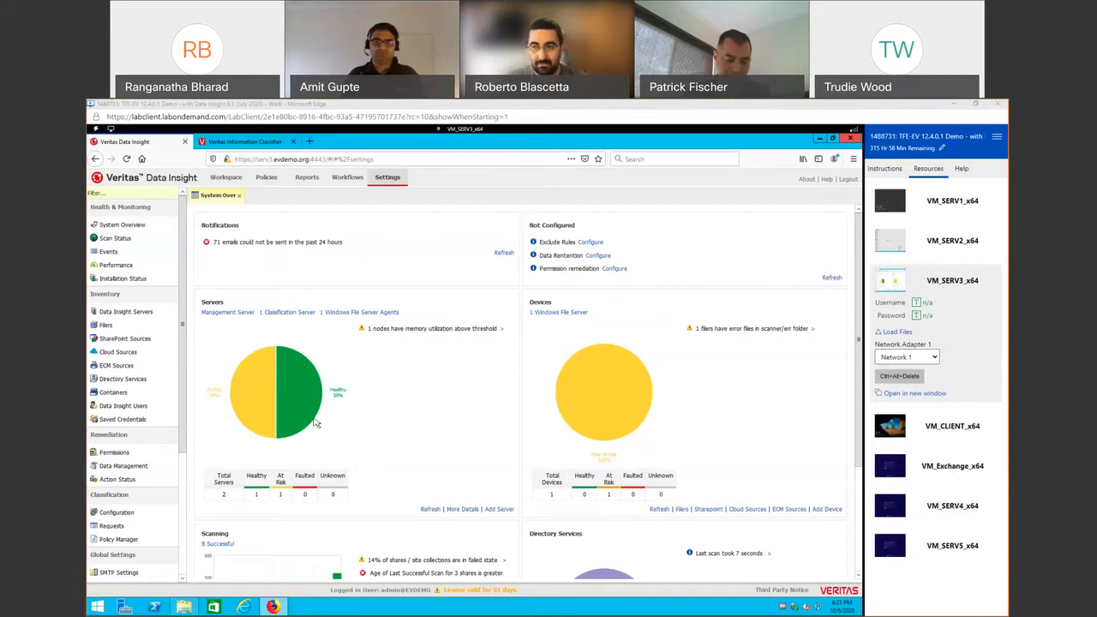
mouse_move(315, 422)
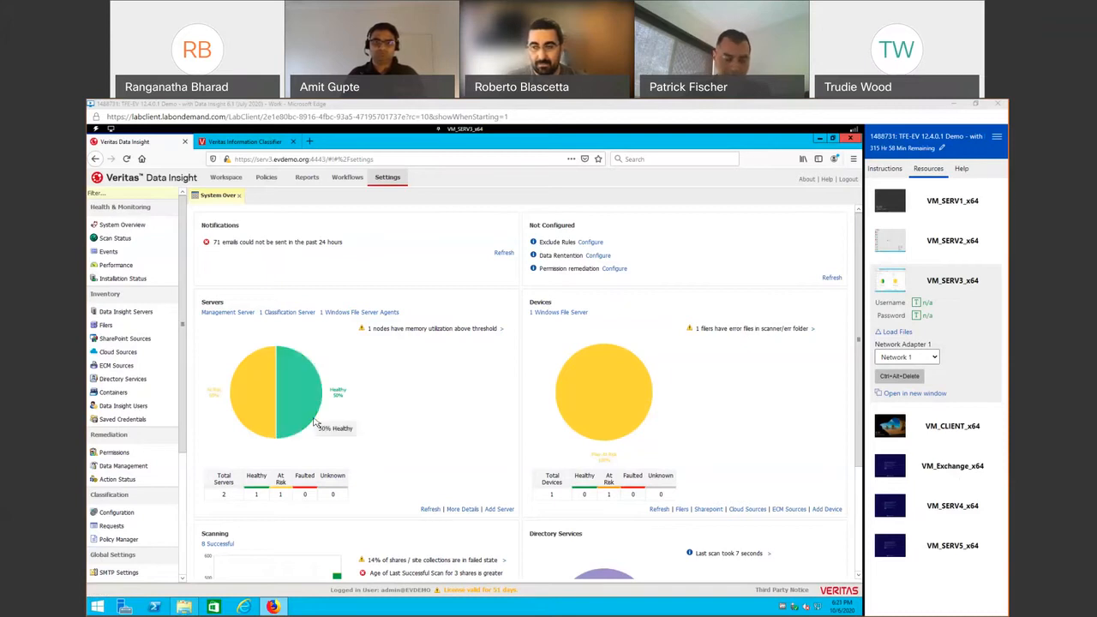
Step: Review which filer types and cloud source types can be added in the inventory settings
left_click(114, 324)
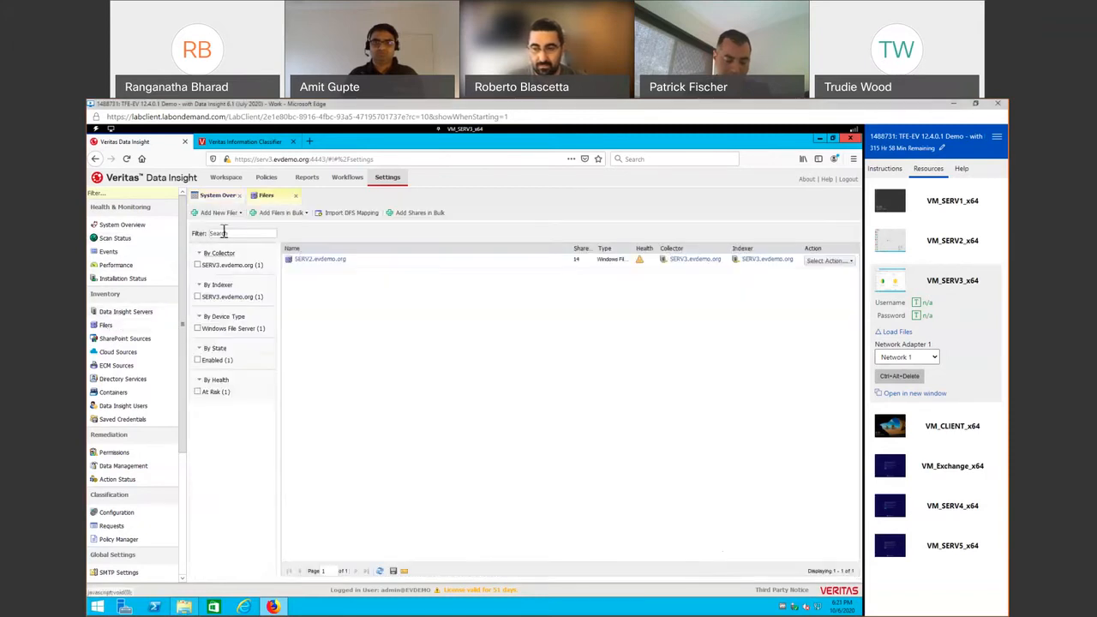
left_click(220, 213)
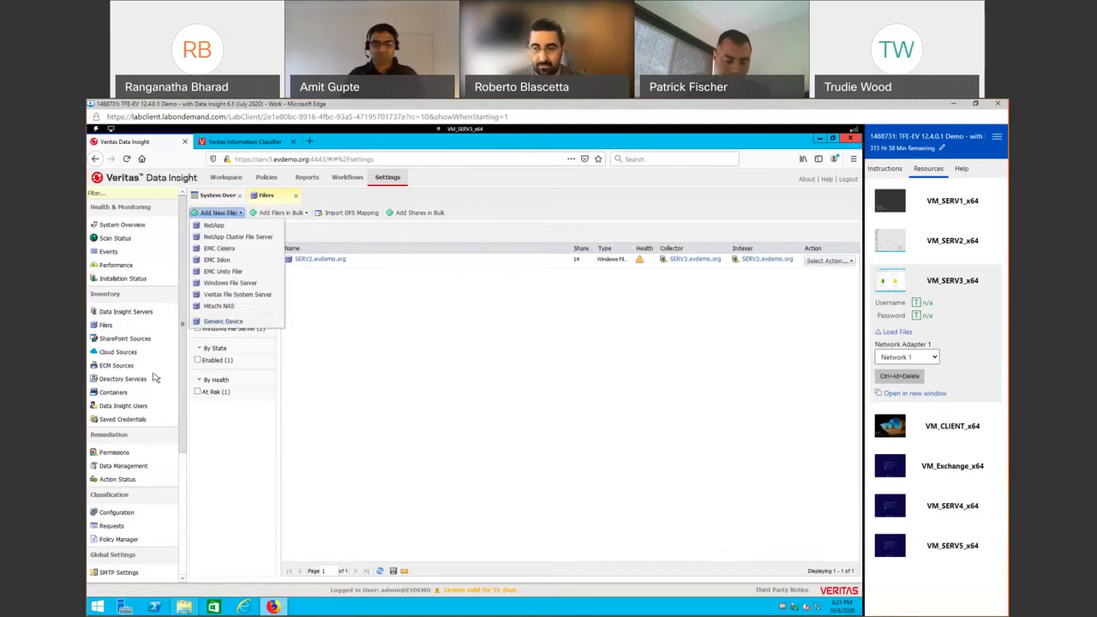
left_click(125, 353)
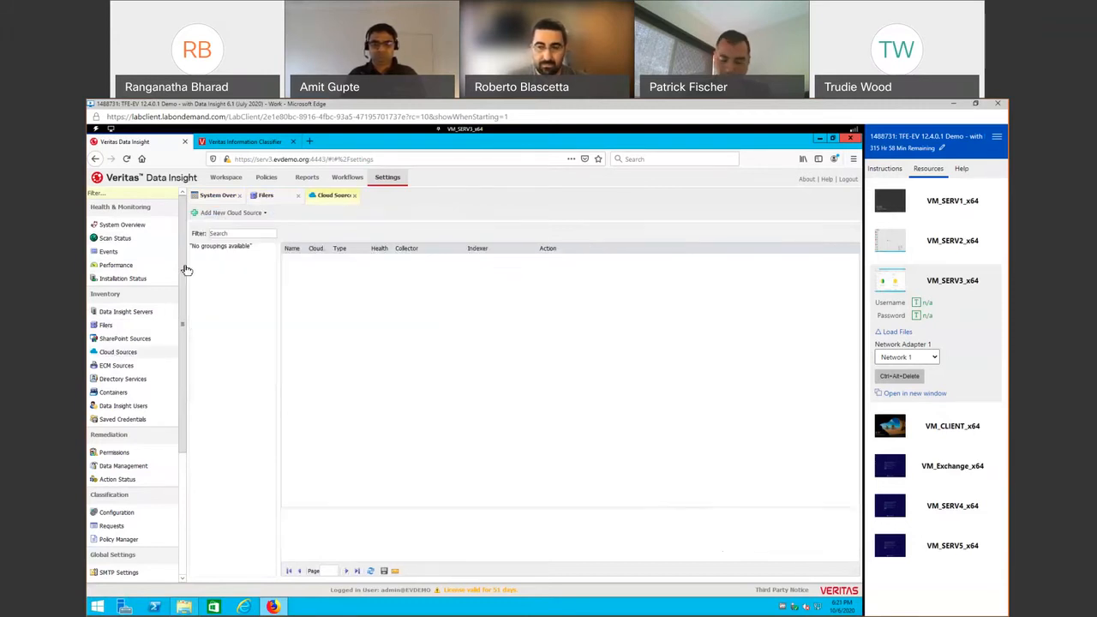
left_click(228, 215)
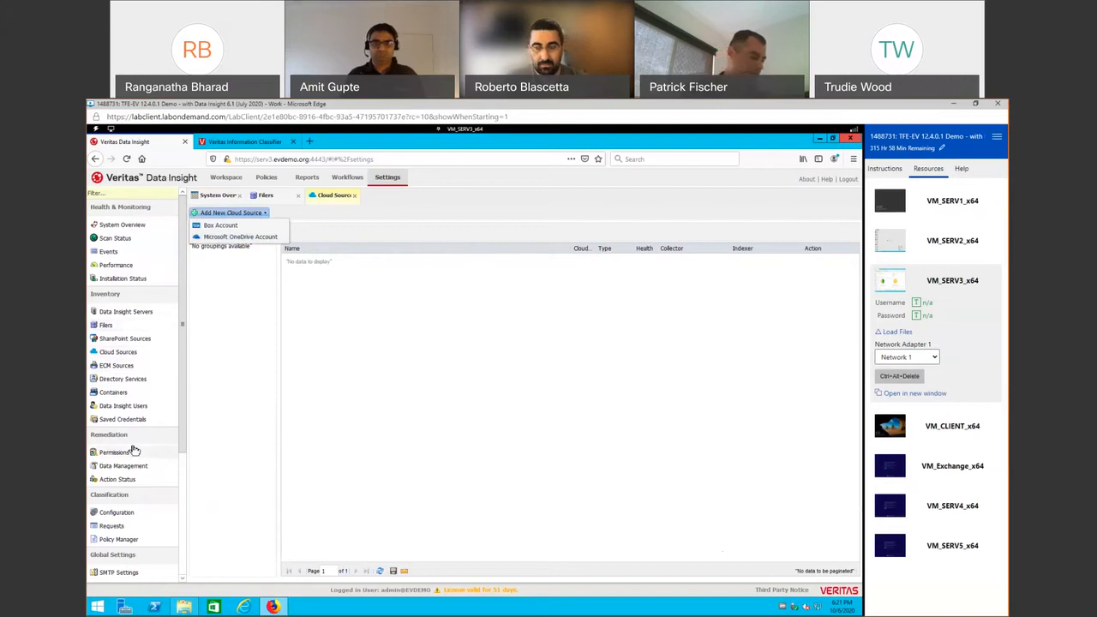
scroll(137, 446, "down", 3)
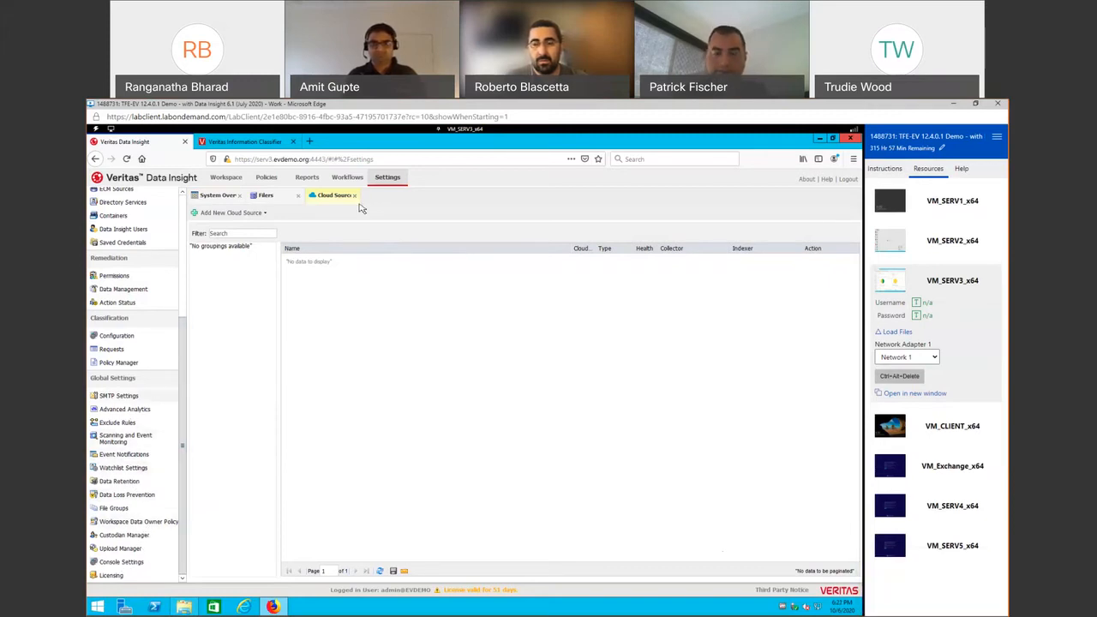
Step: Return to the workspace, go to the data sources and open the shares of SERV2.evdemo.org
left_click(298, 196)
left_click(226, 177)
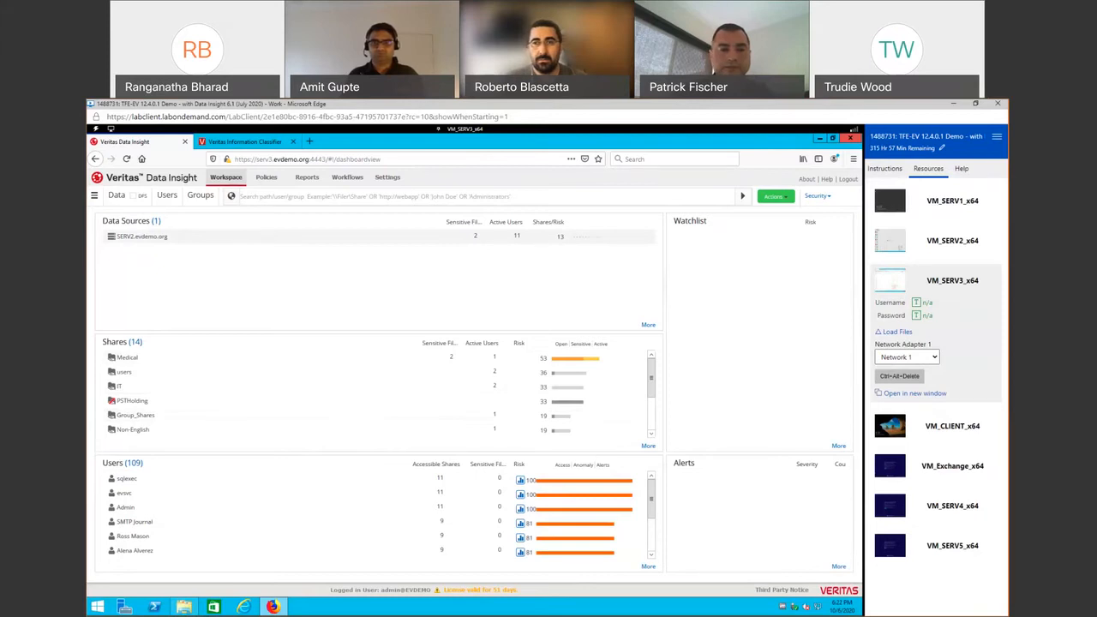
left_click(96, 196)
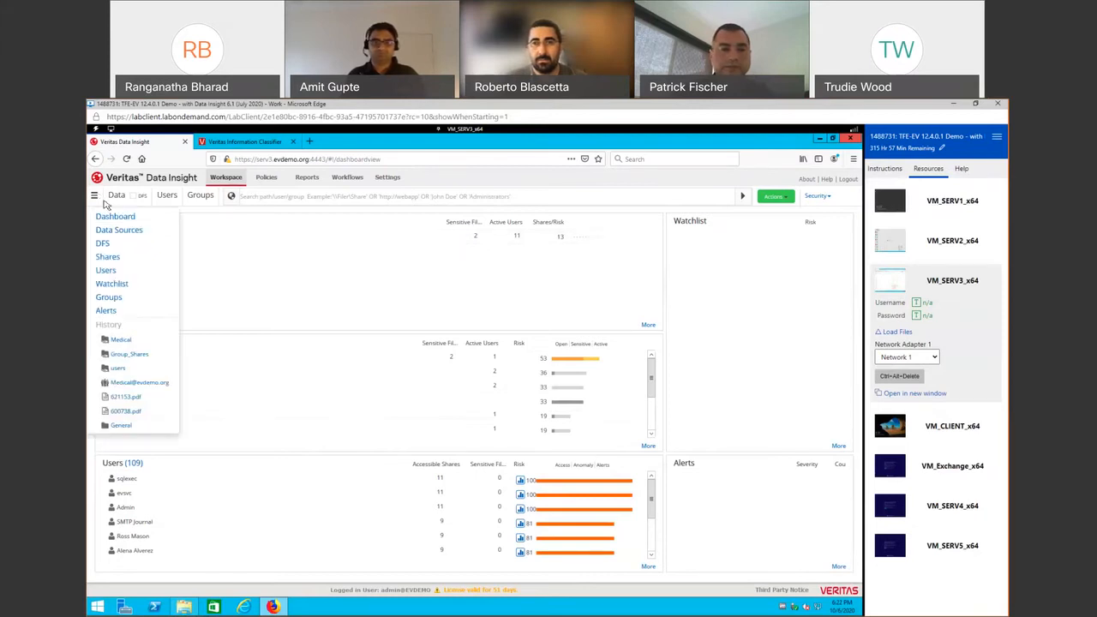
left_click(104, 230)
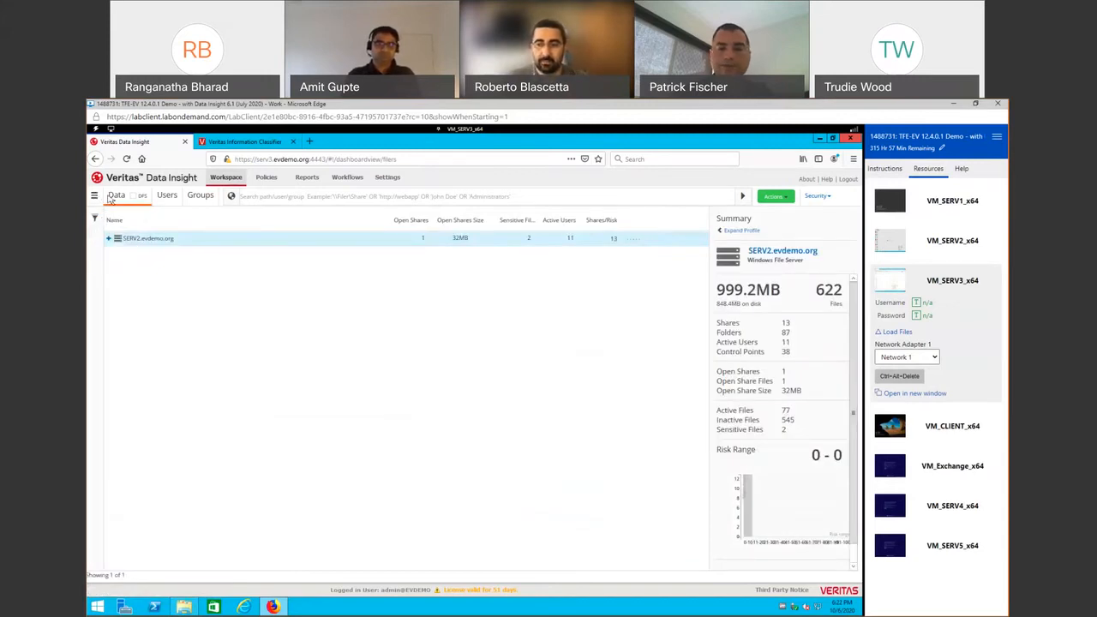
left_click(96, 197)
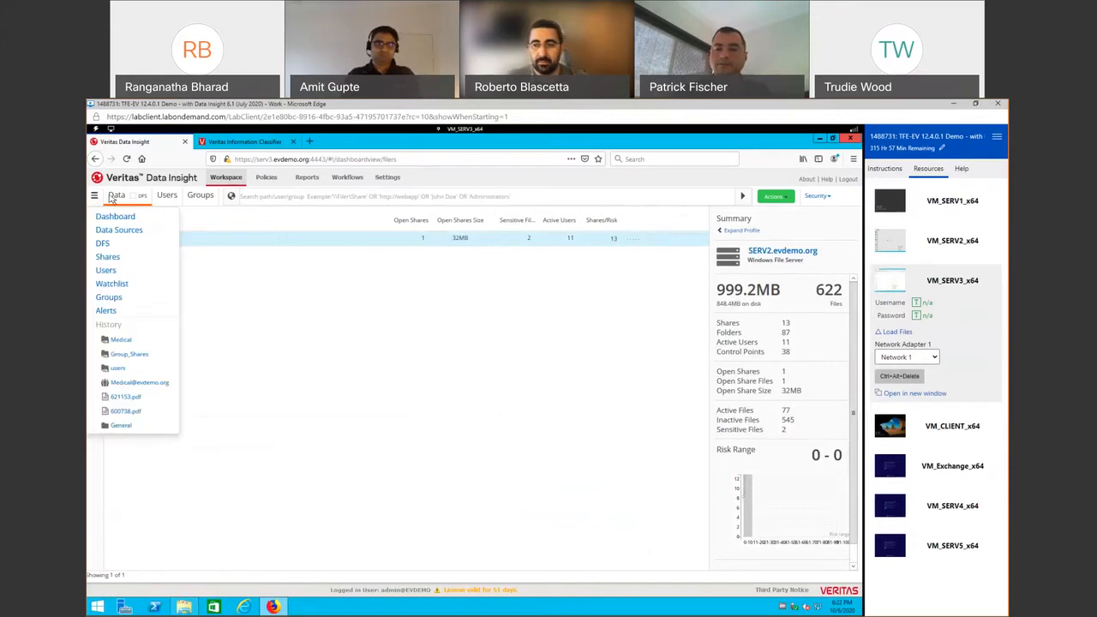
left_click(117, 197)
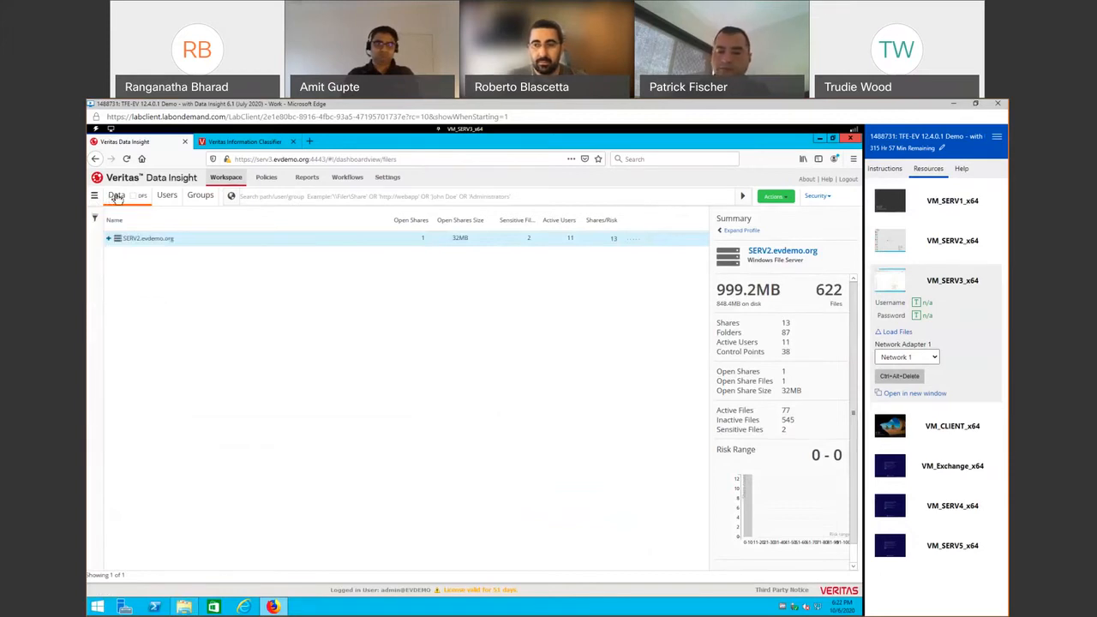
left_click(128, 238)
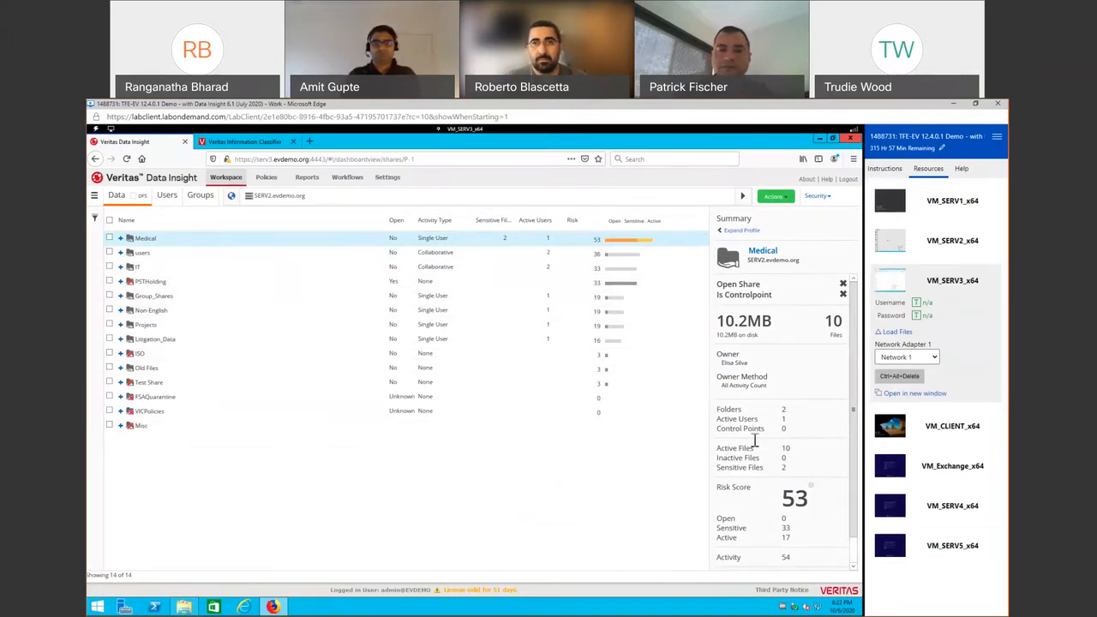
Step: Examine the summary of the Medical share, including its owner, file counts and risk score
left_click(111, 238)
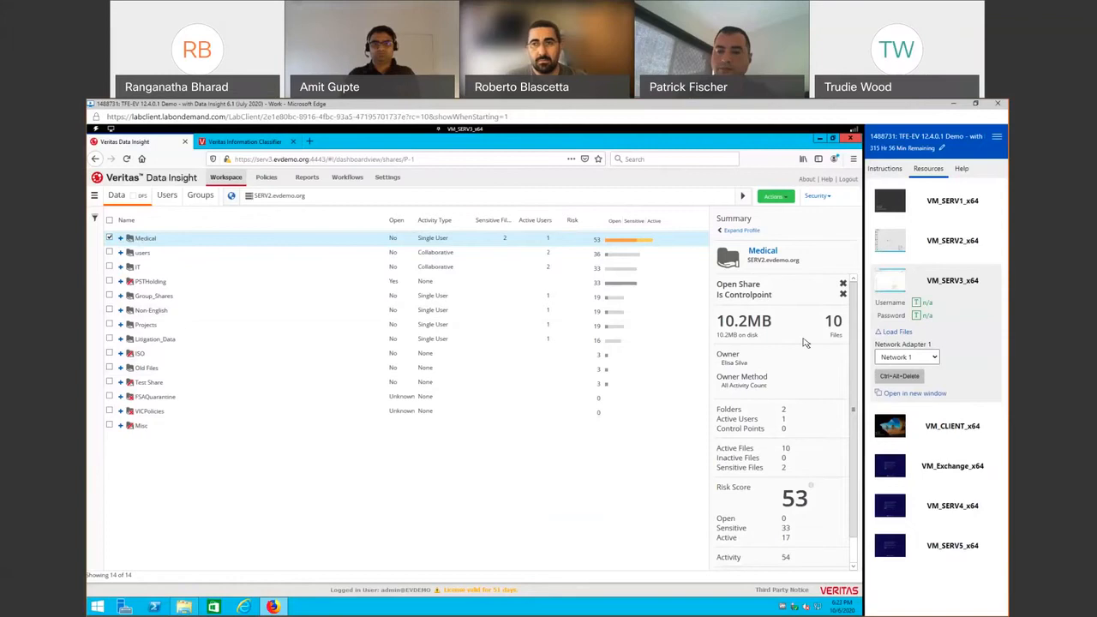
scroll(779, 481, "down", 2)
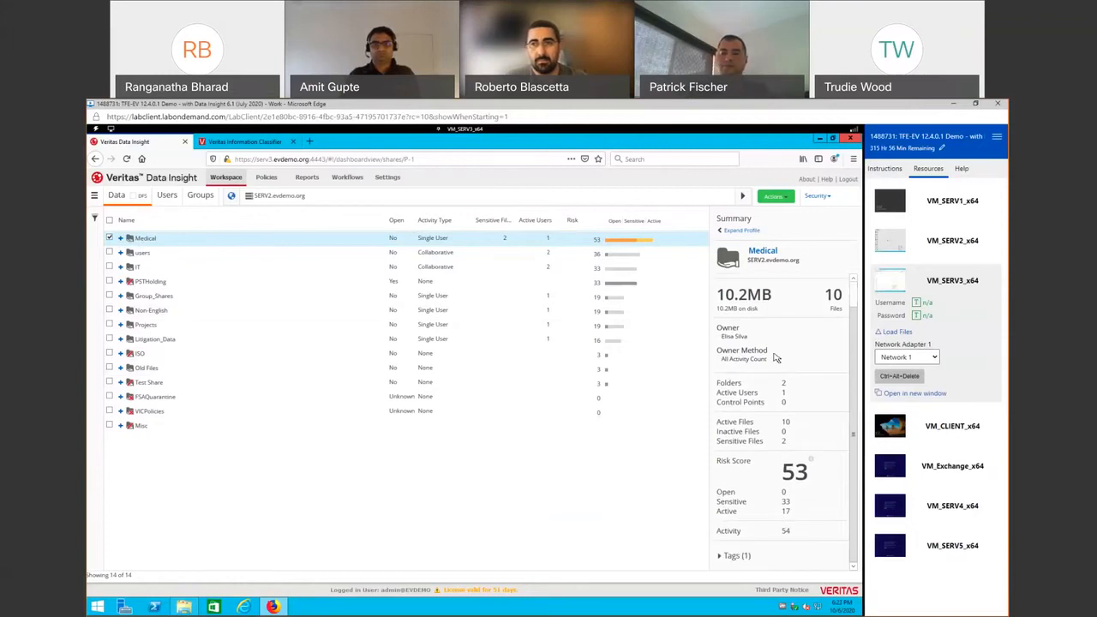
left_click(110, 238)
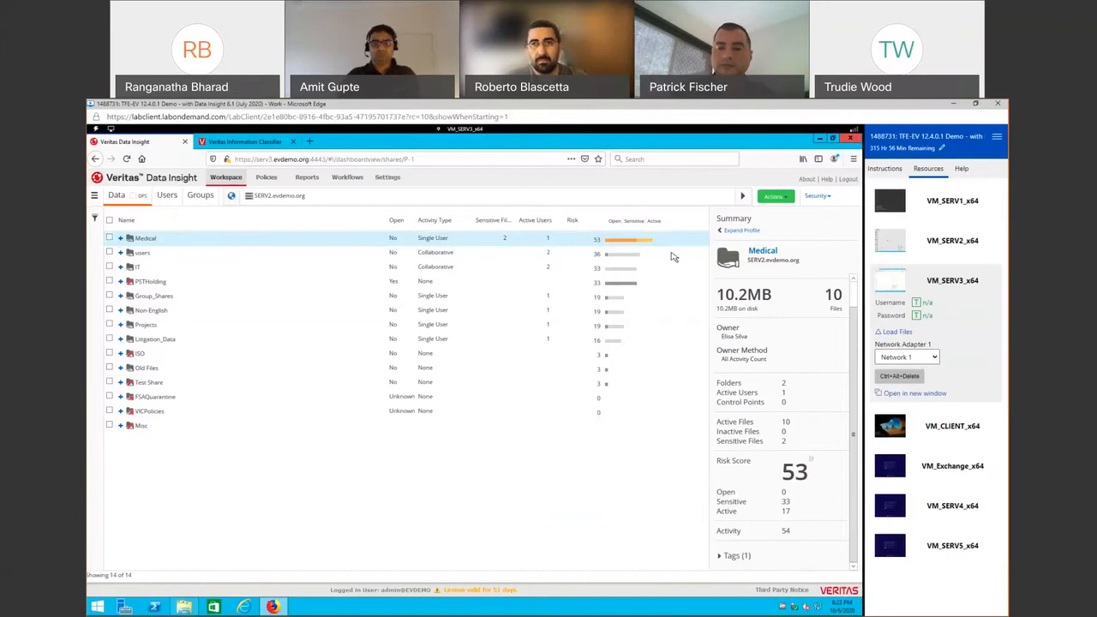
Step: Expand the Medical share's profile and review its folder activity by time, by subfolders and files, and by inactive subfolders
left_click(742, 230)
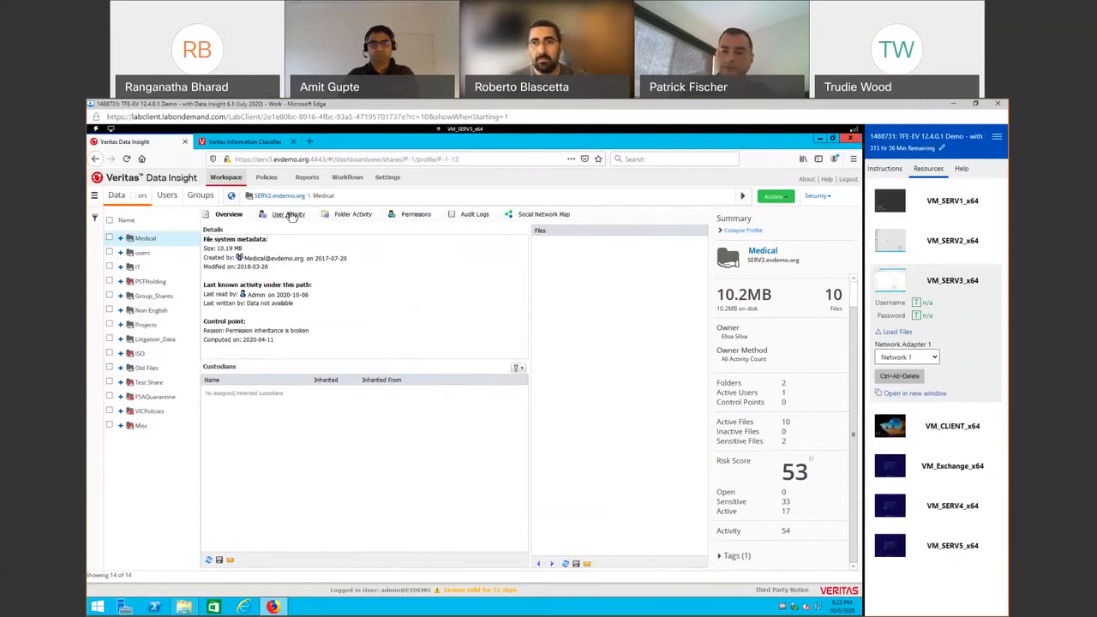
left_click(347, 215)
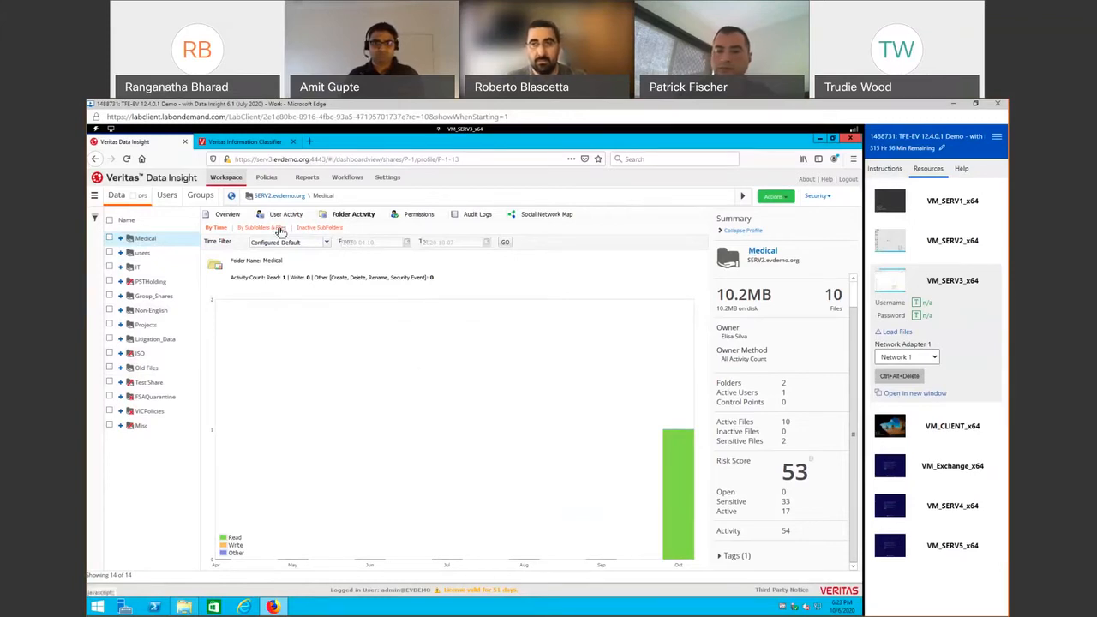
left_click(280, 232)
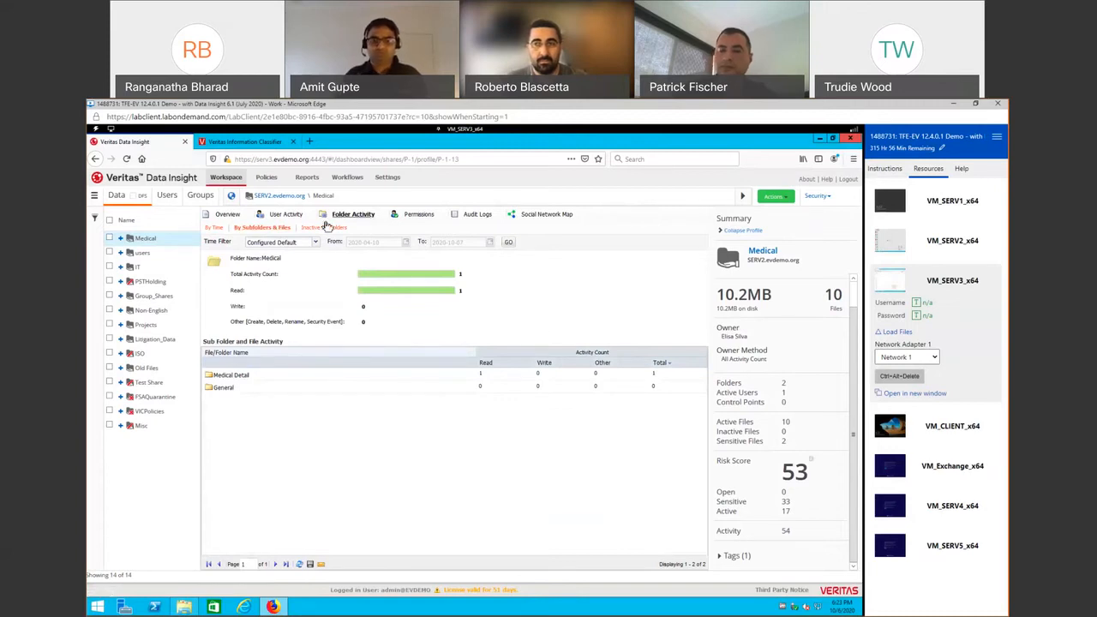
left_click(327, 229)
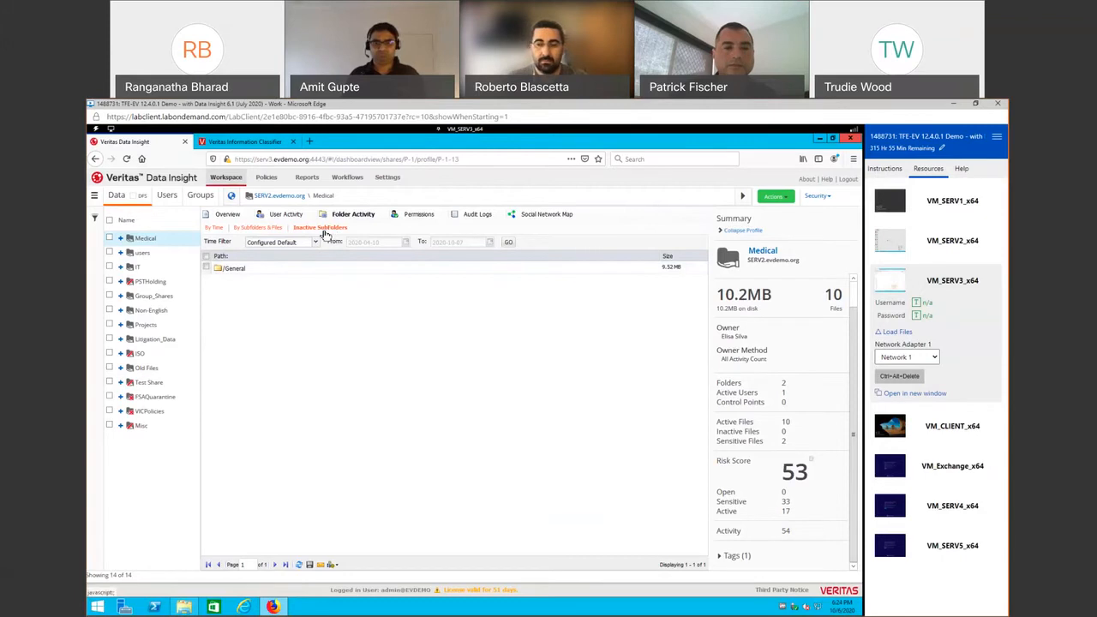
Step: List the inactive subfolders of the Group_Shares share with the time filter set to Last 1 Year
left_click(141, 253)
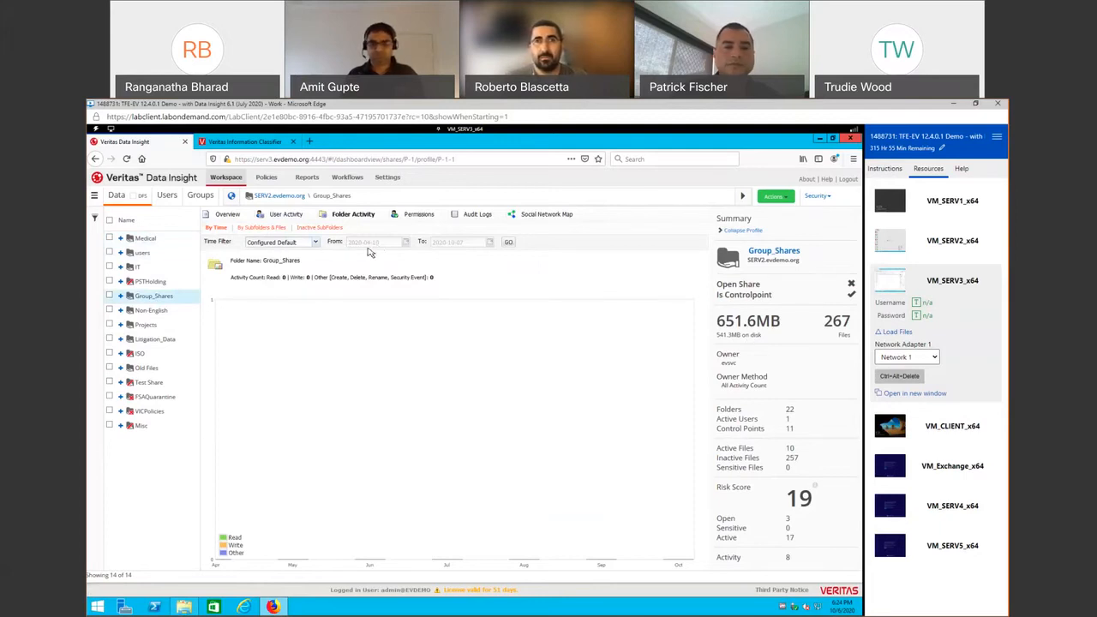
left_click(316, 243)
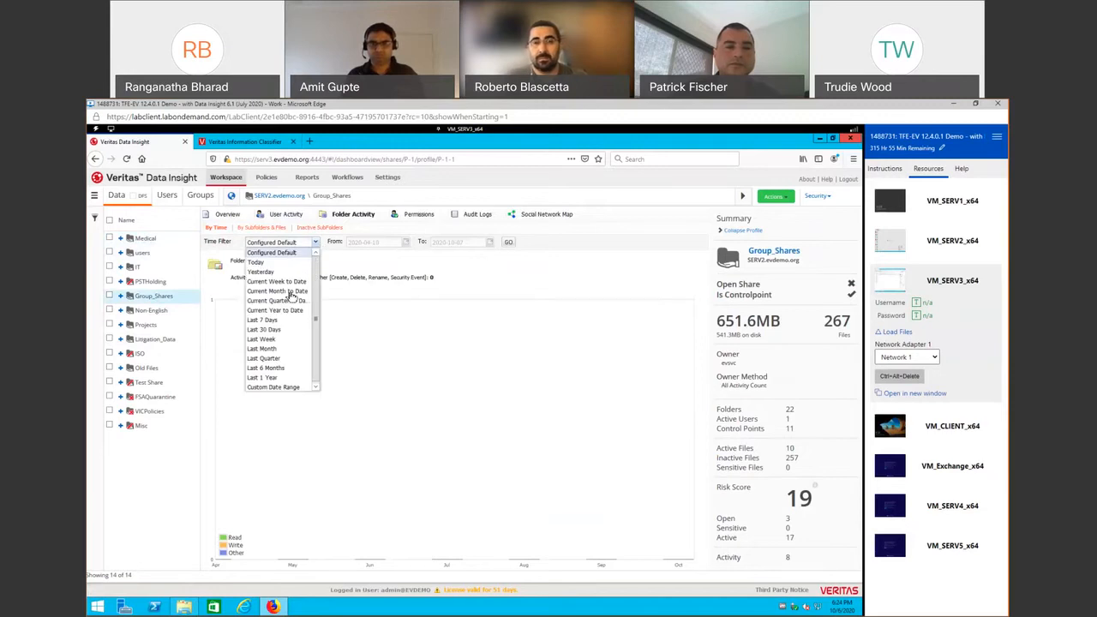
left_click(262, 378)
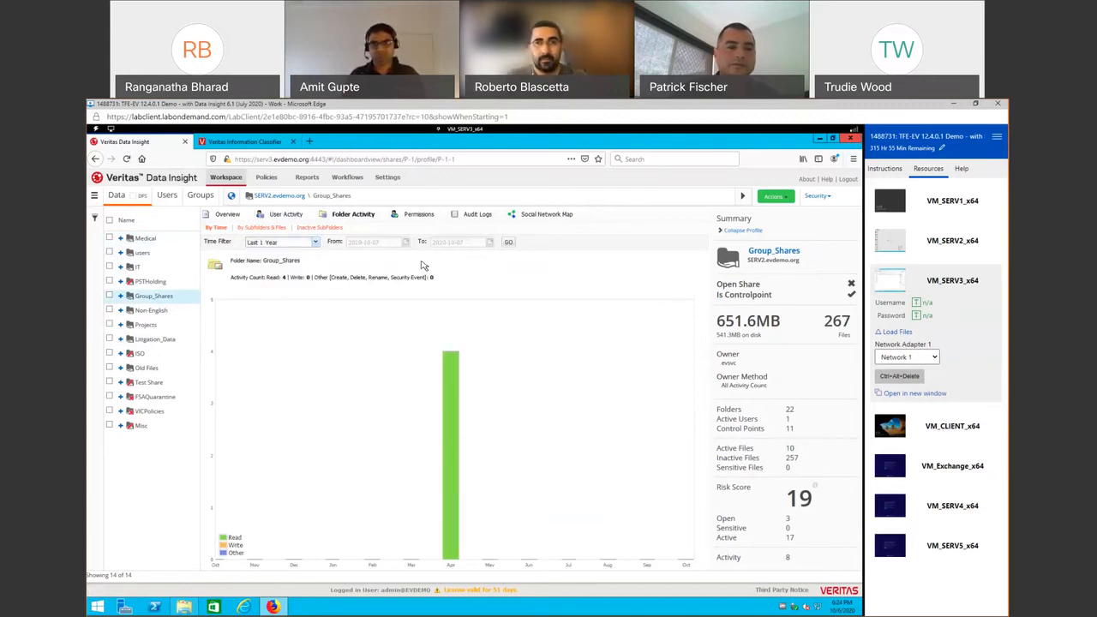
left_click(319, 228)
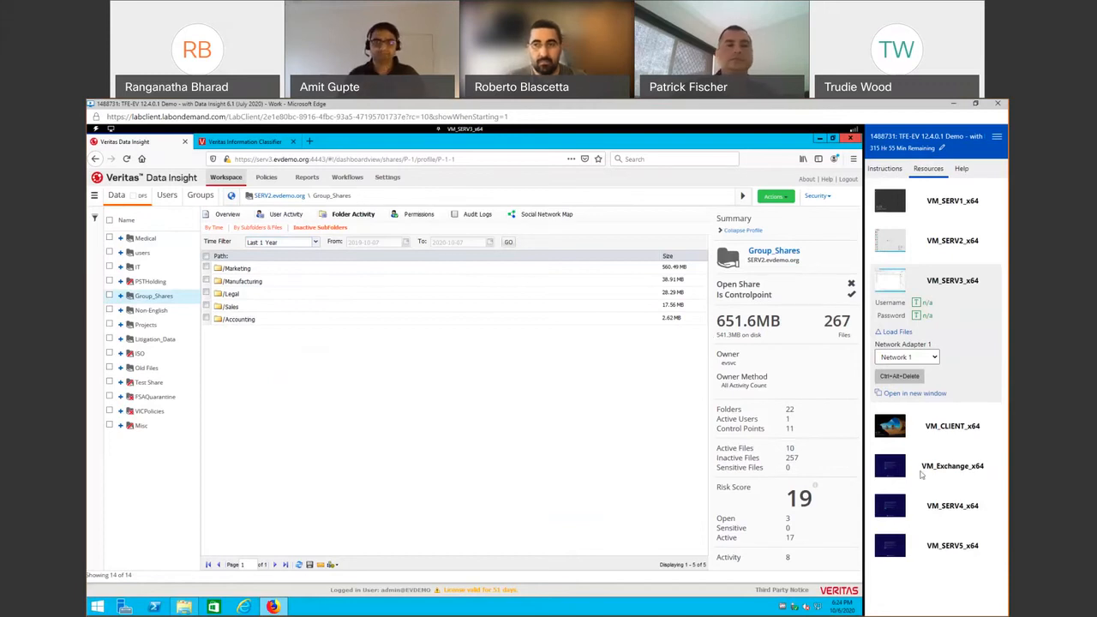
Step: Return to the dashboard, switch it to the Storage perspective and look through the sizes of the shares
left_click(96, 196)
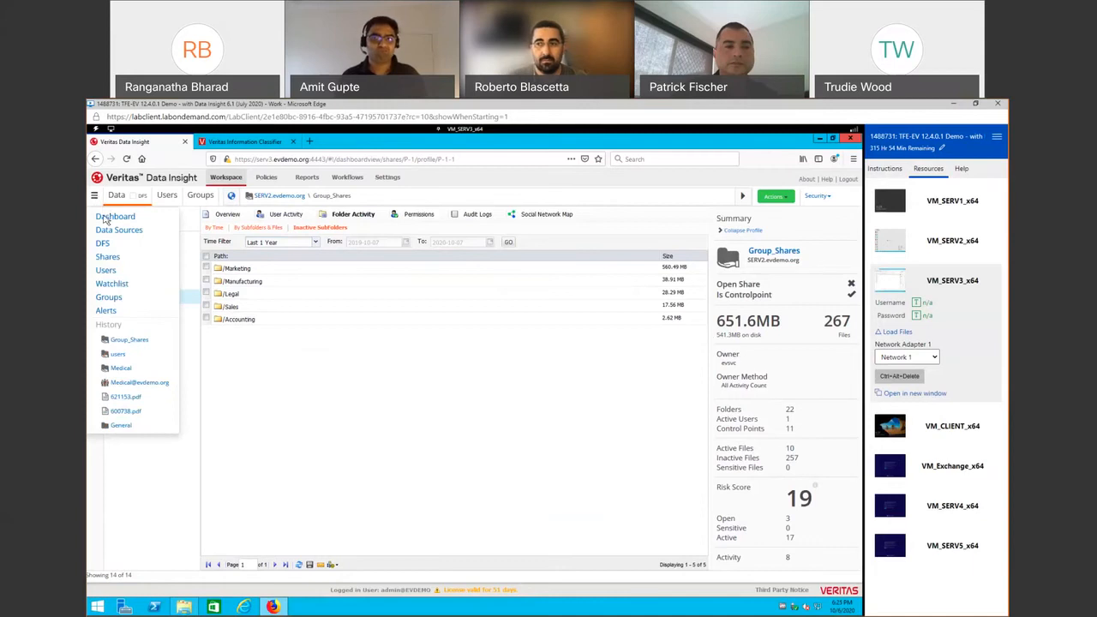
left_click(113, 218)
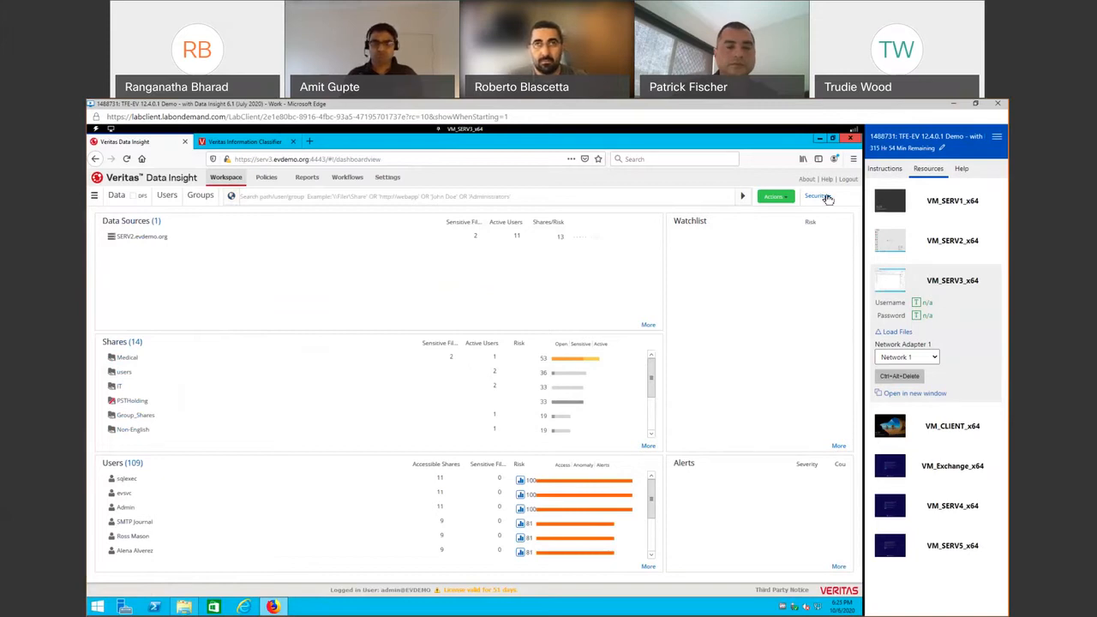
left_click(829, 198)
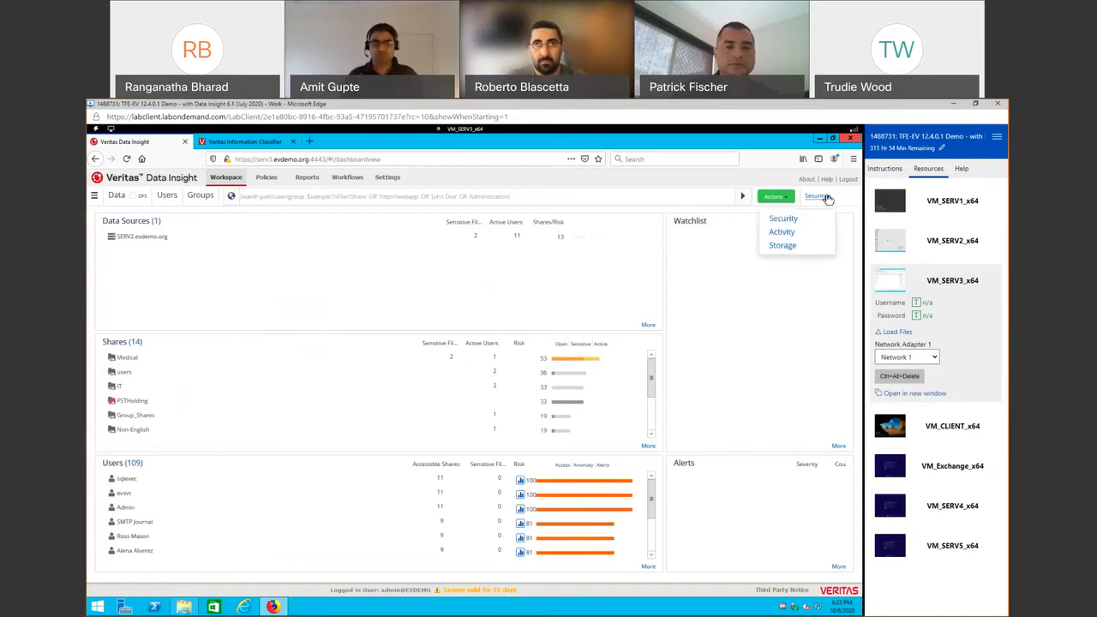
left_click(783, 246)
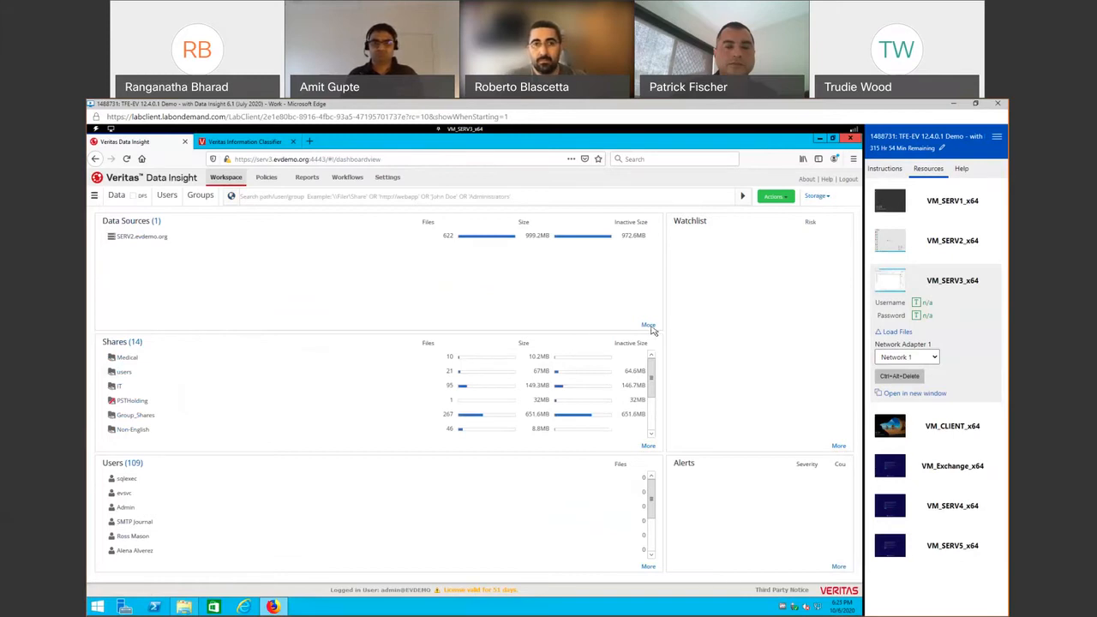
scroll(656, 387, "down", 2)
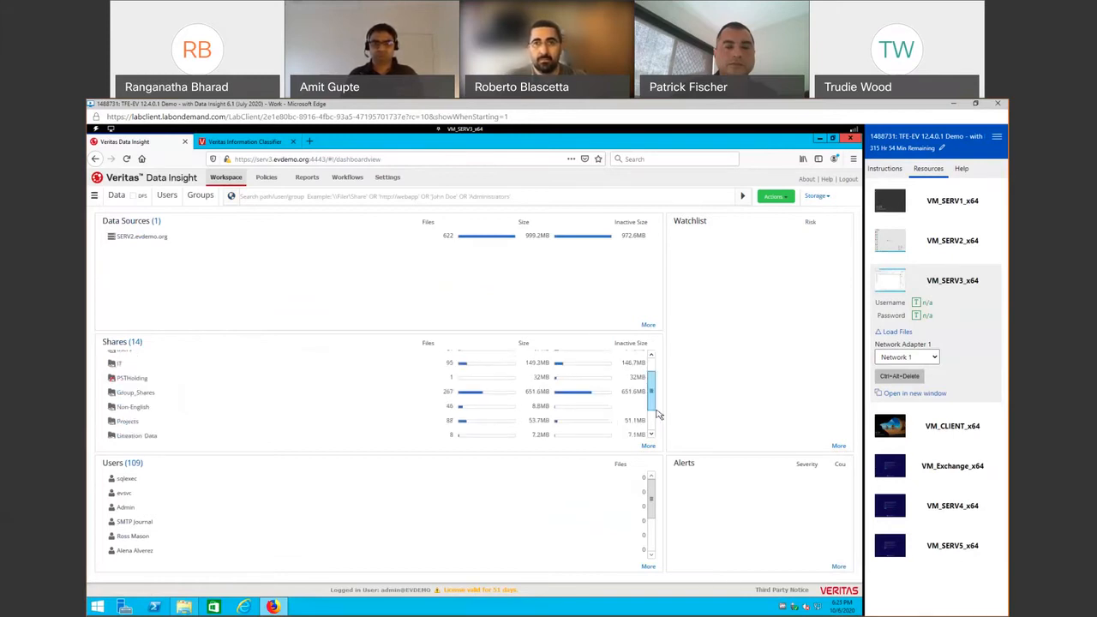
scroll(660, 369, "up", 2)
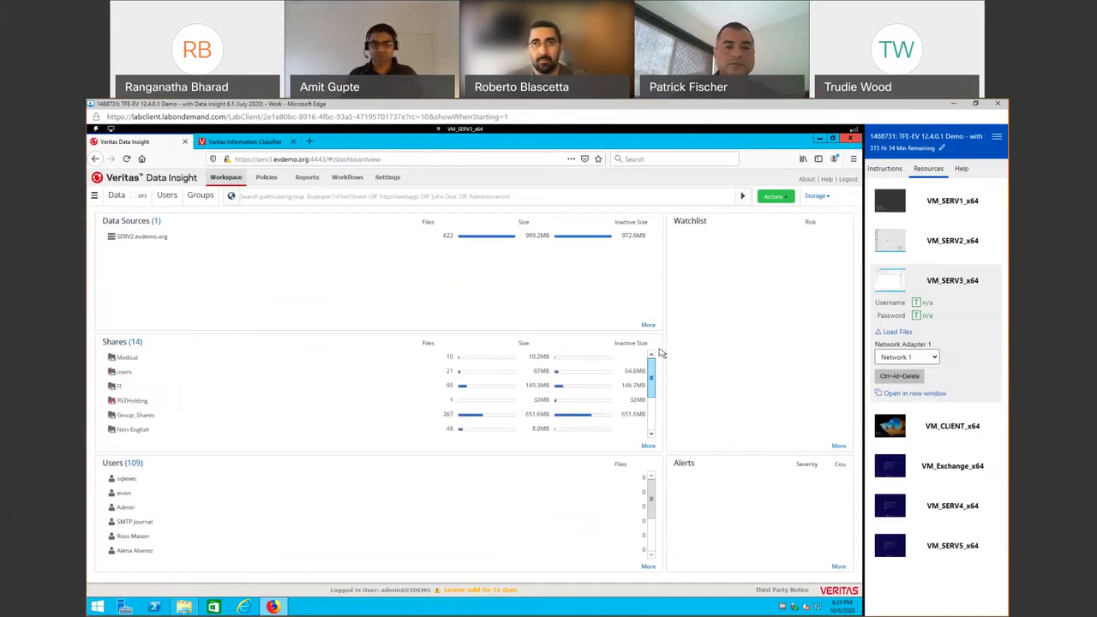
left_click(777, 197)
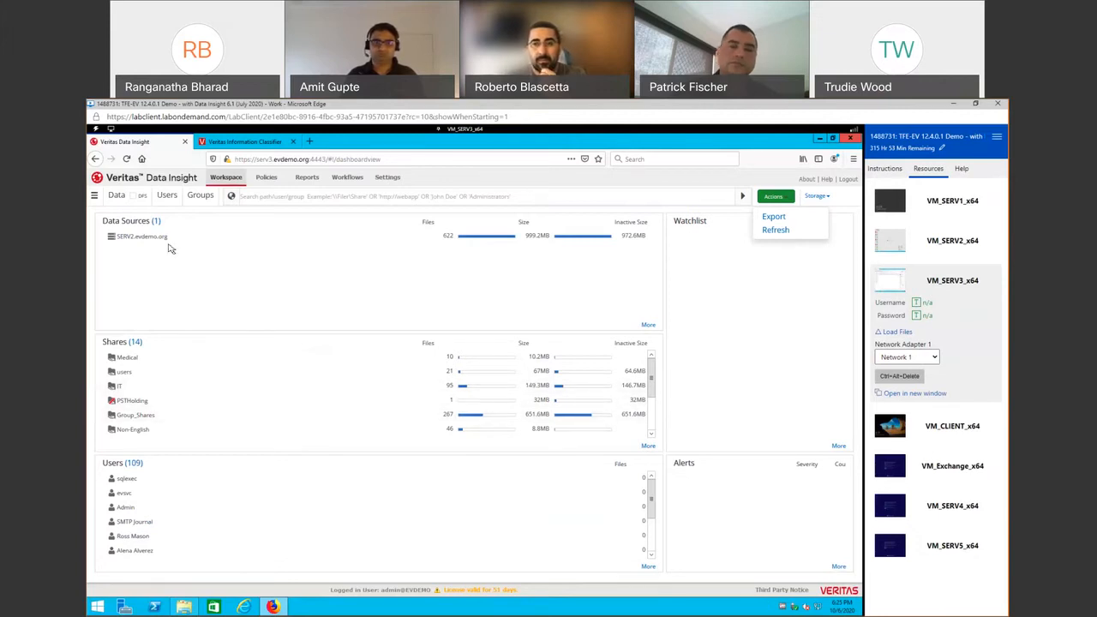
left_click(95, 197)
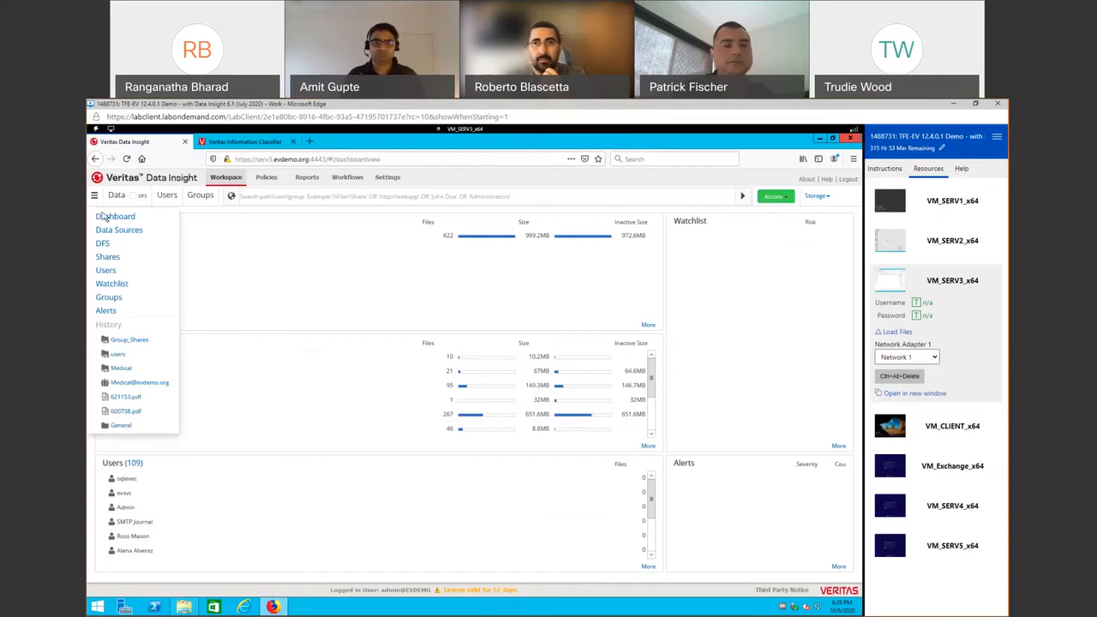
left_click(105, 217)
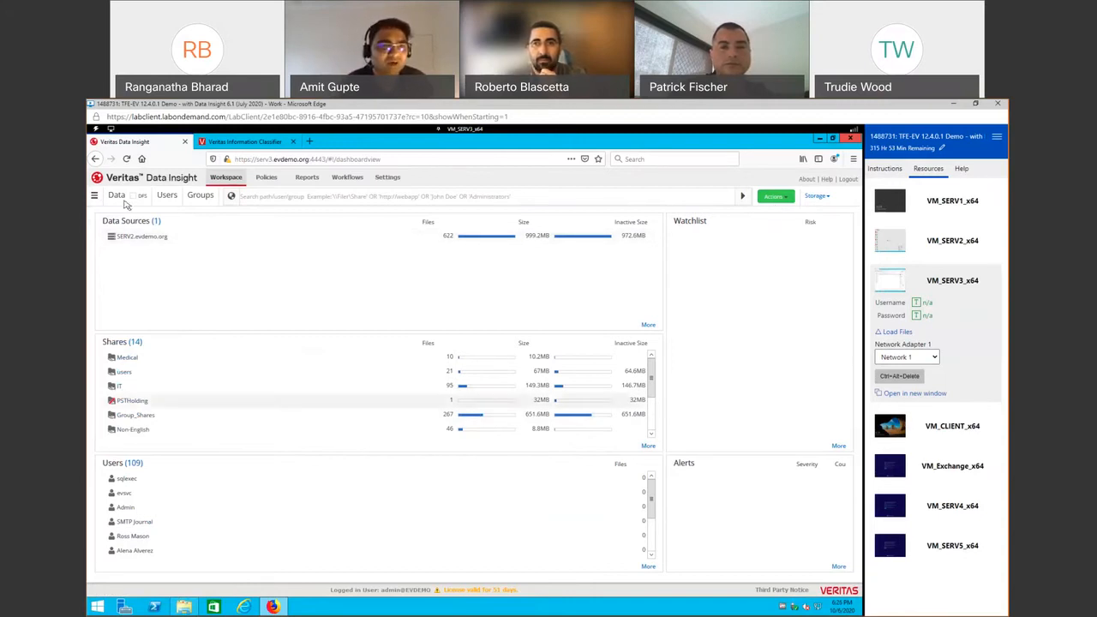
left_click(97, 198)
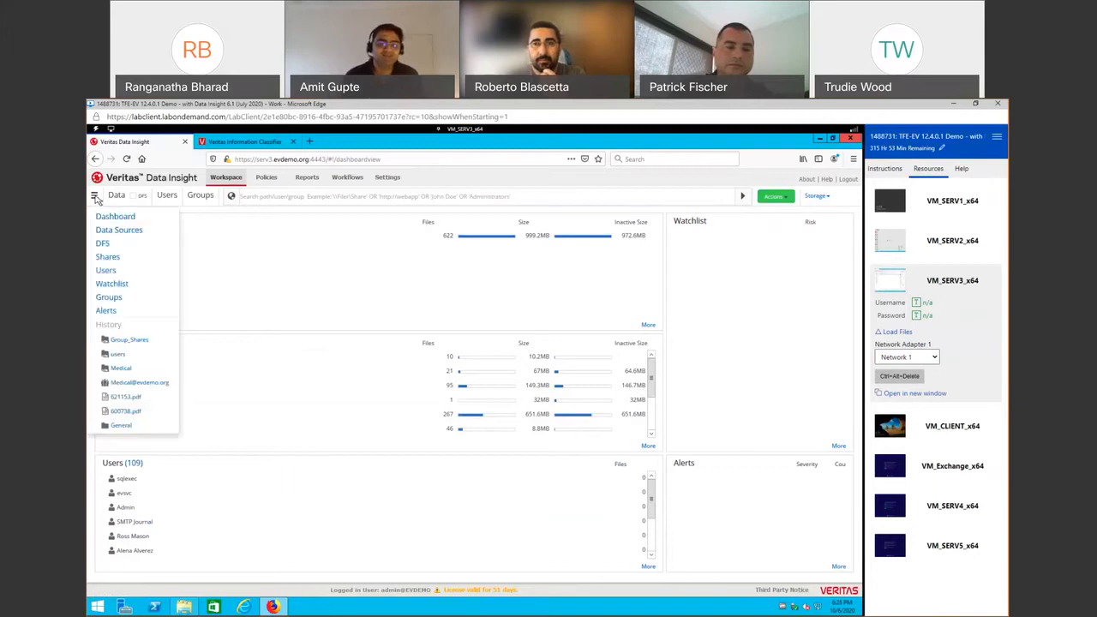
left_click(104, 219)
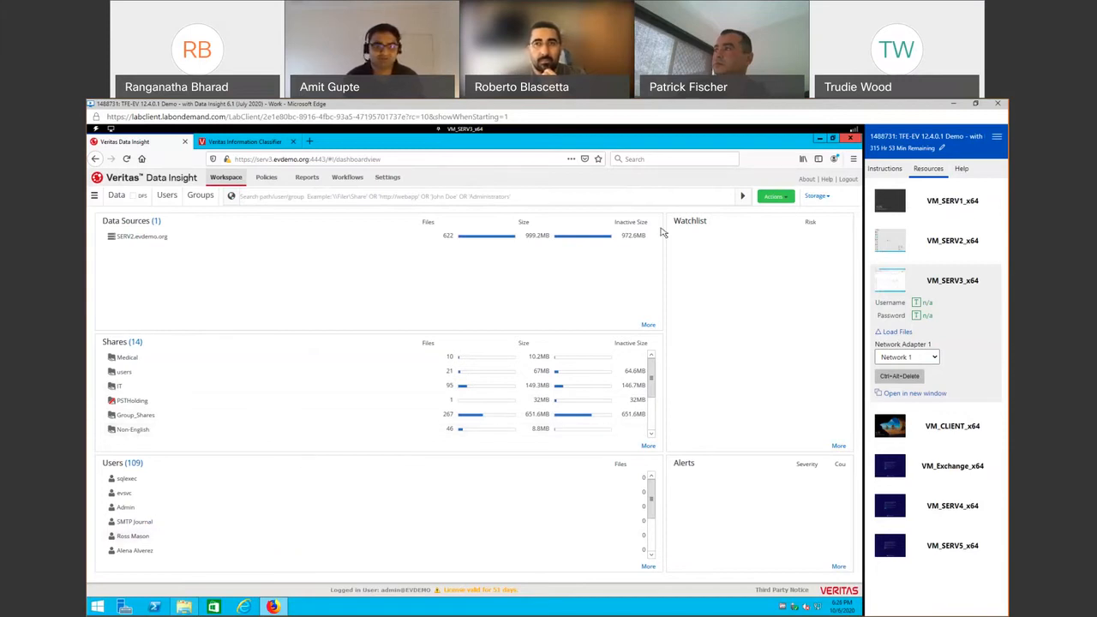
Step: Switch the dashboard from Storage to the Security perspective
left_click(819, 197)
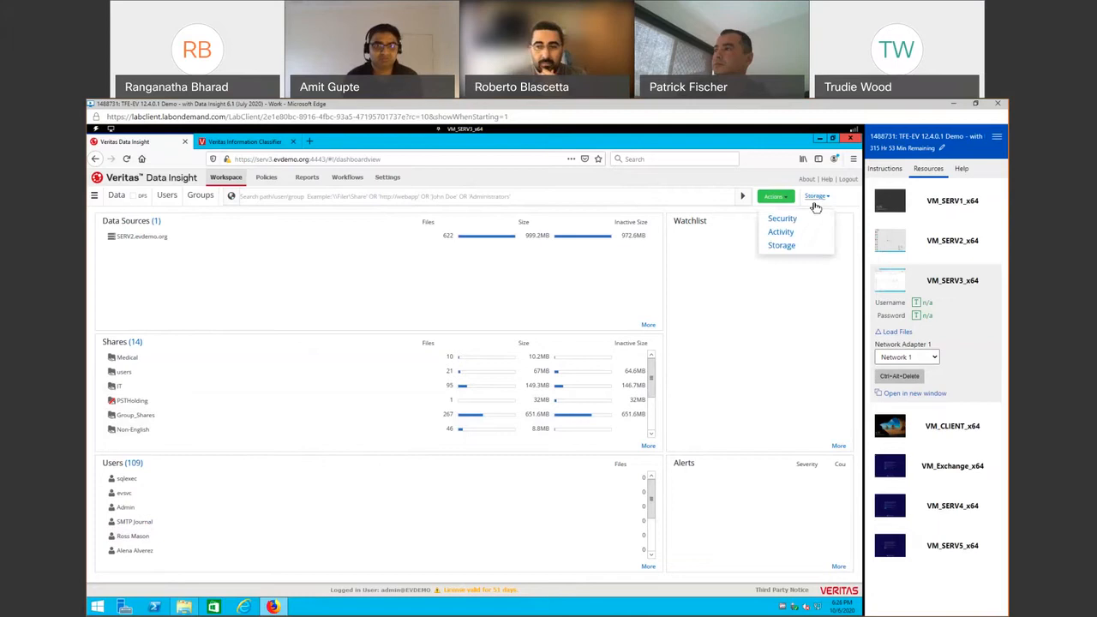
left_click(794, 222)
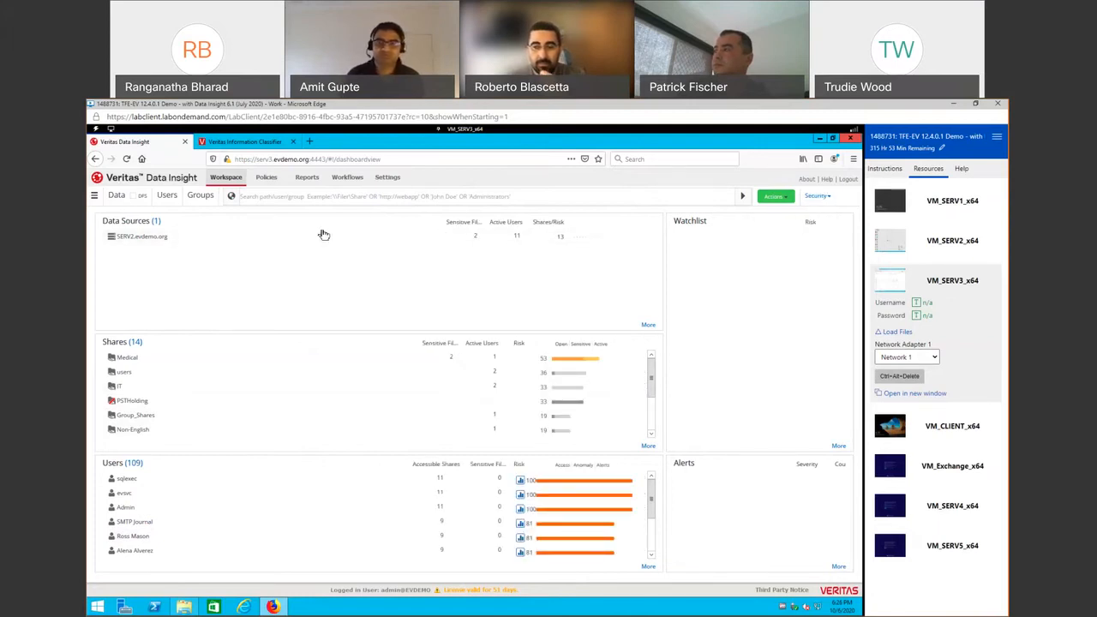
left_click(828, 198)
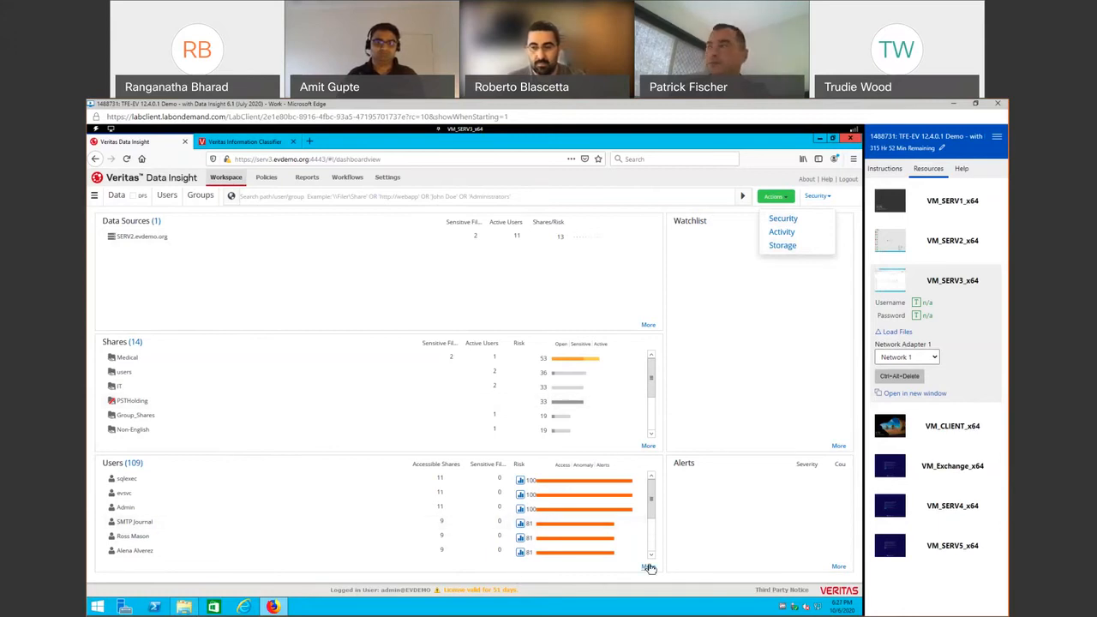
Step: Open the full users list from the dashboard and review the available user filters
left_click(649, 568)
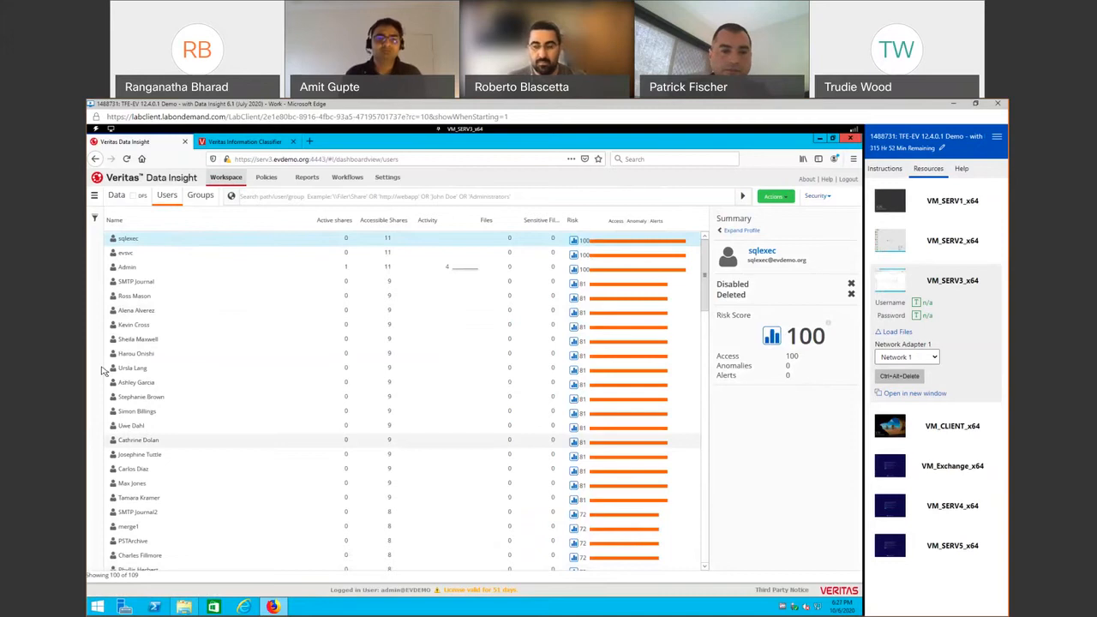
left_click(96, 220)
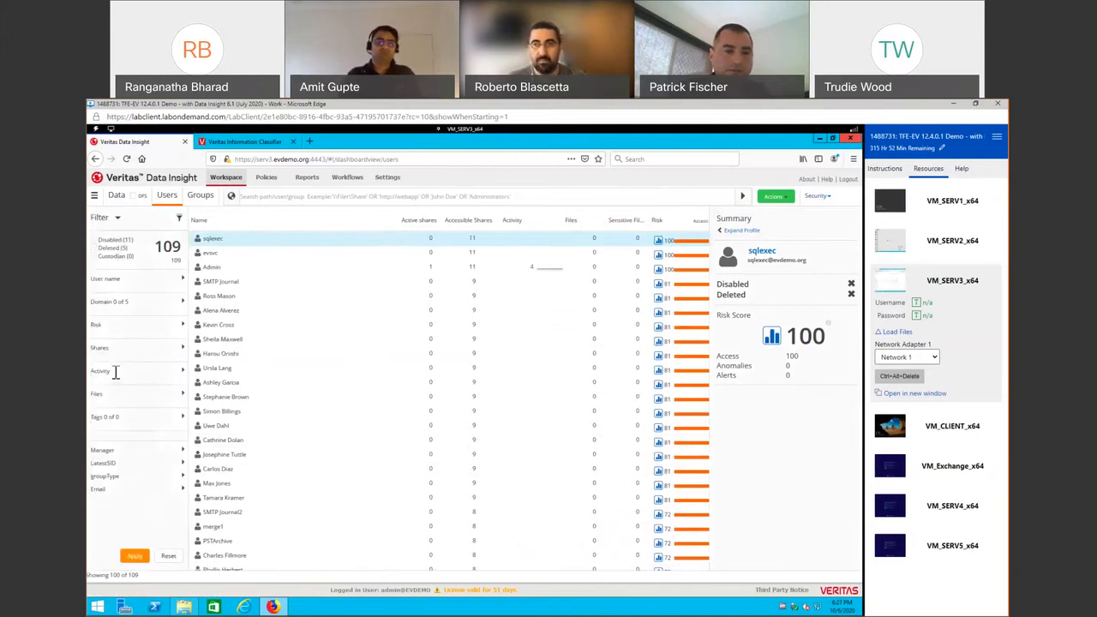
left_click(212, 220)
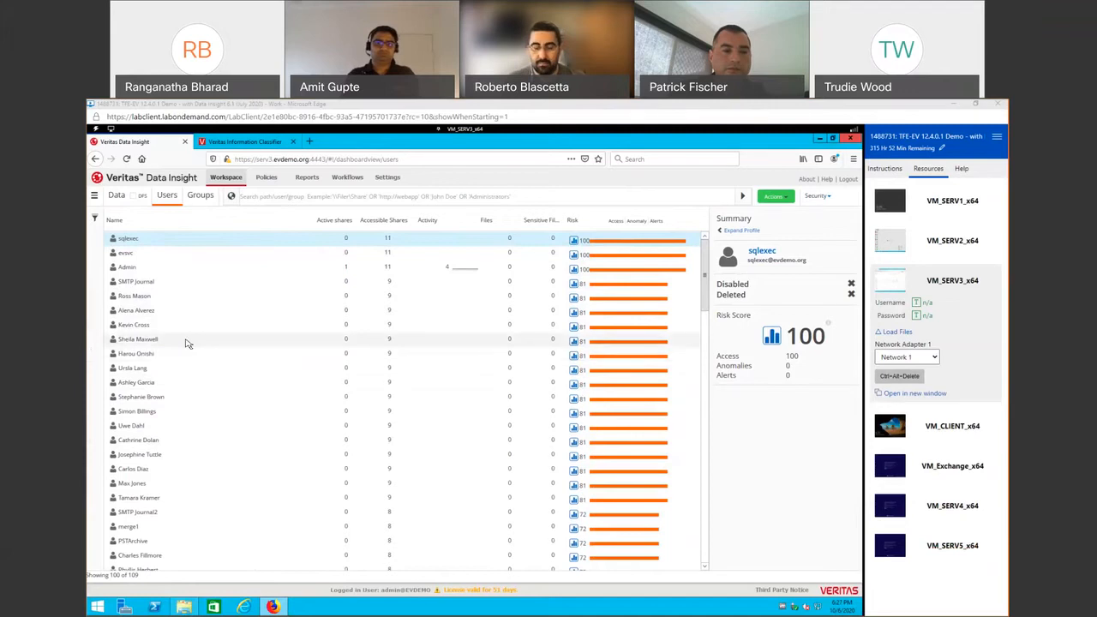
Step: View the Risk Dossier of the eighth listed user, including accessible and sensitive shares, and return to the dashboard
left_click(578, 345)
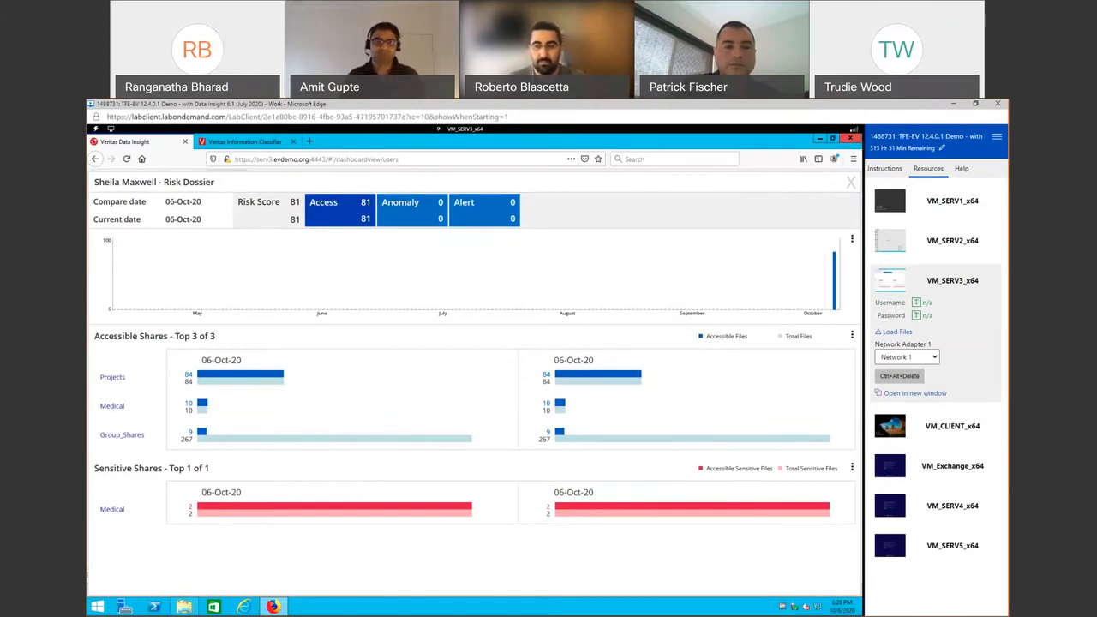
left_click(96, 159)
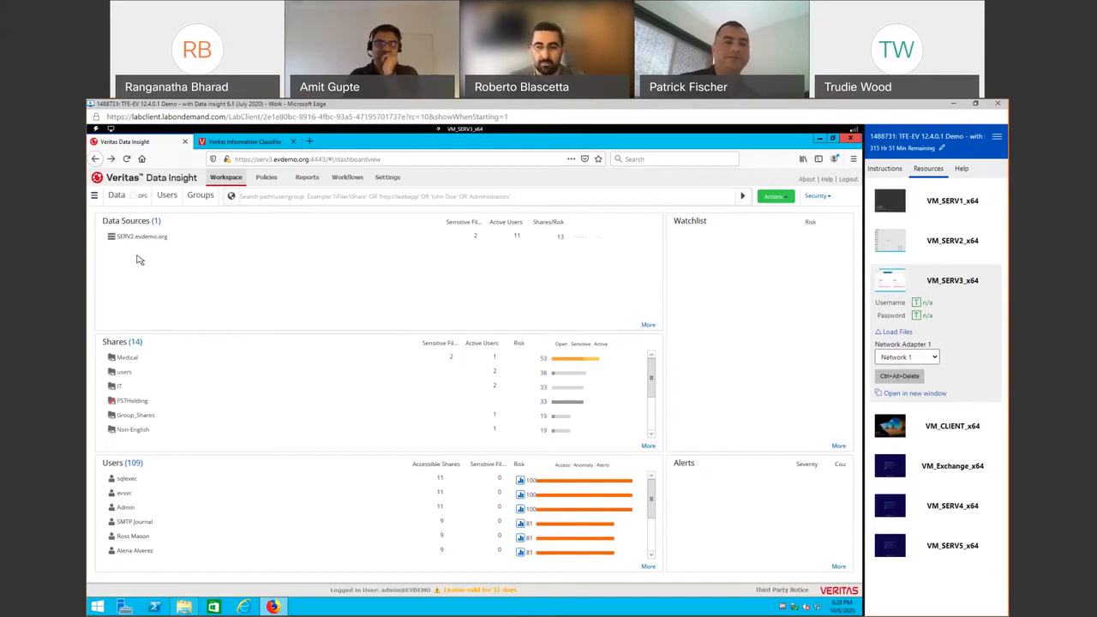
Step: Open the full shares list and compare the effective rights of the Medical and users shares in their permissions
left_click(649, 447)
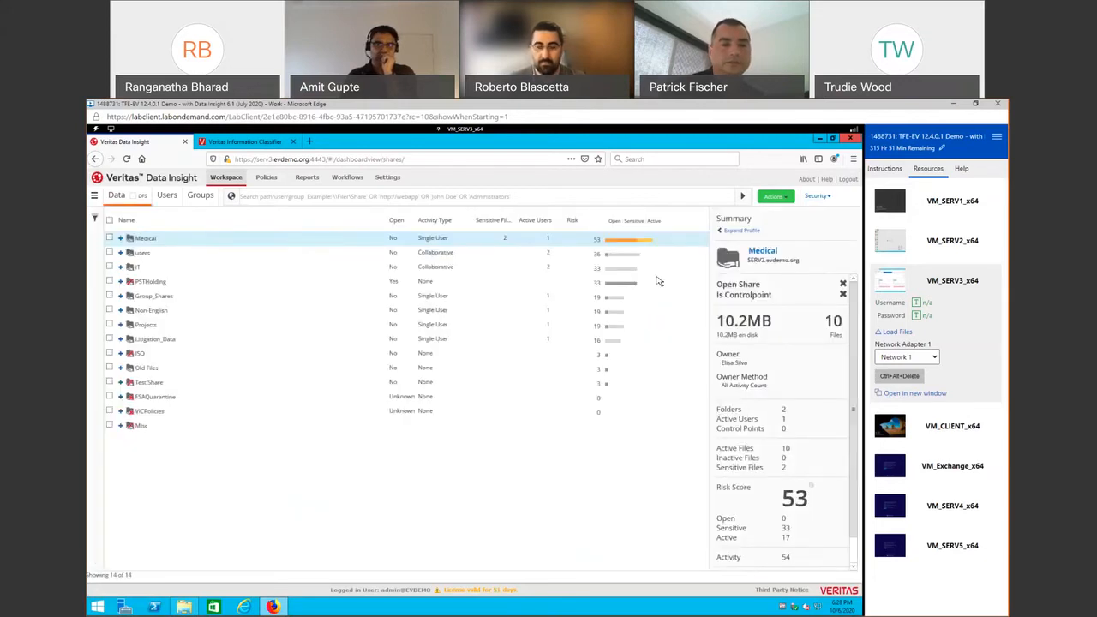
left_click(752, 233)
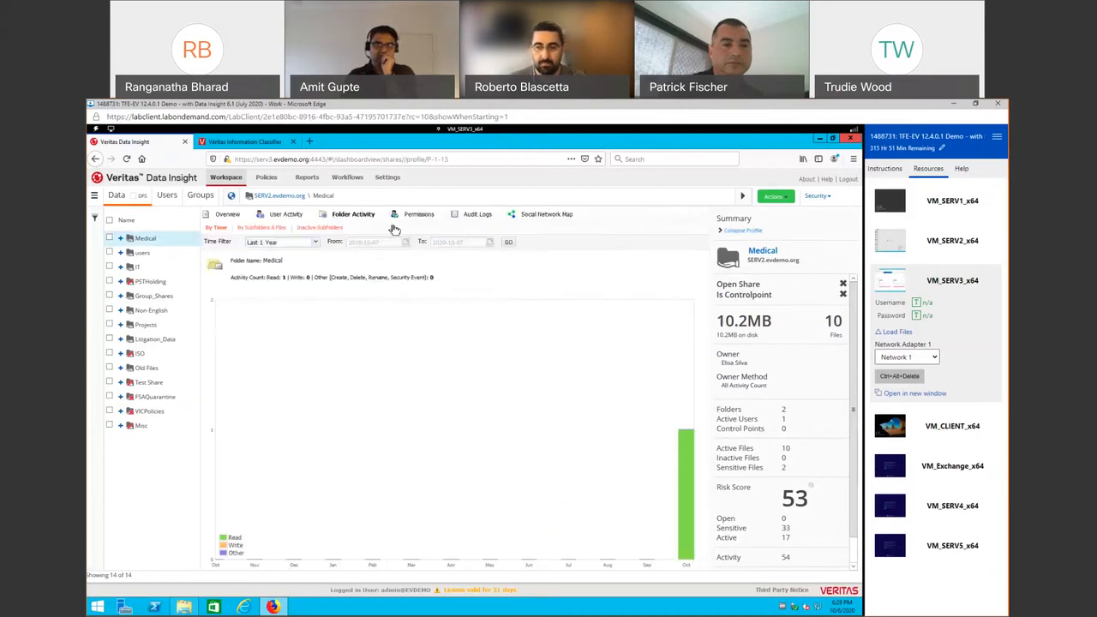
left_click(417, 215)
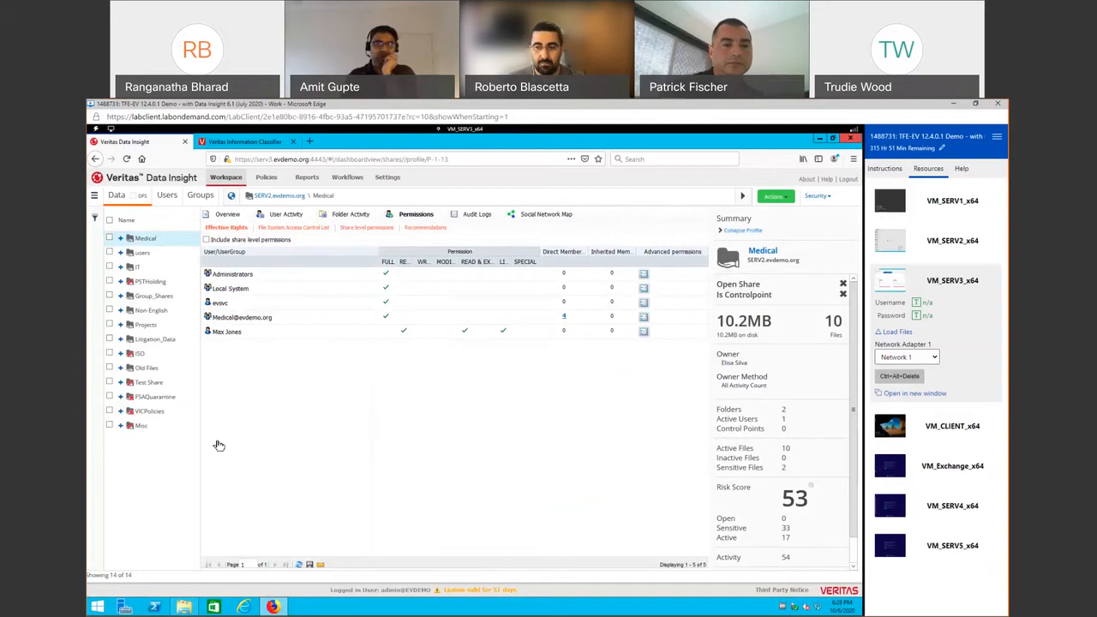
left_click(143, 253)
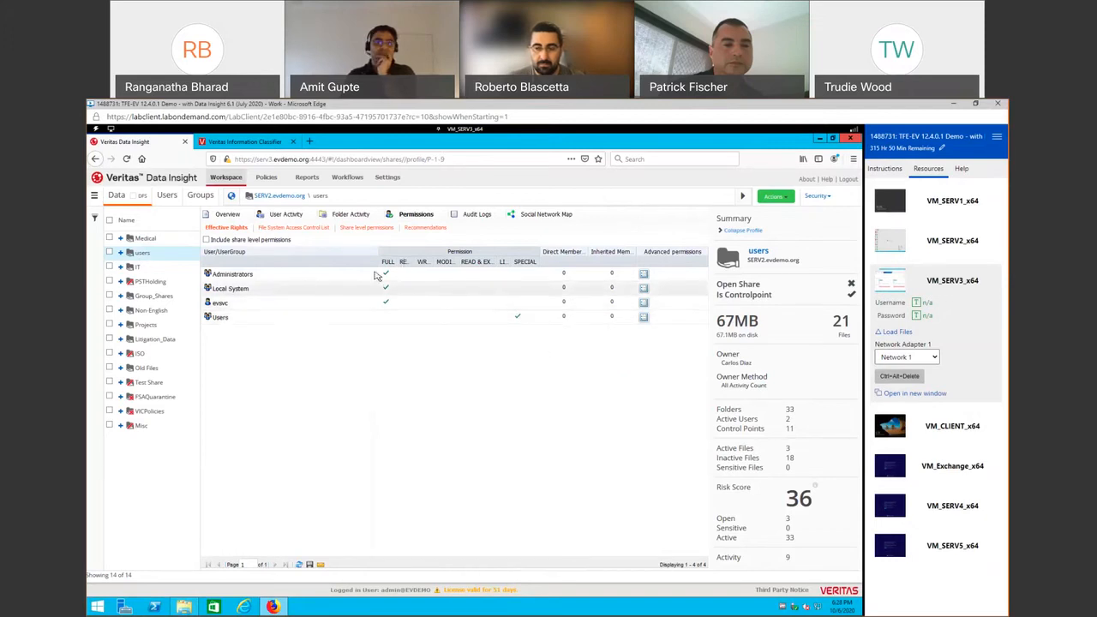
left_click(142, 238)
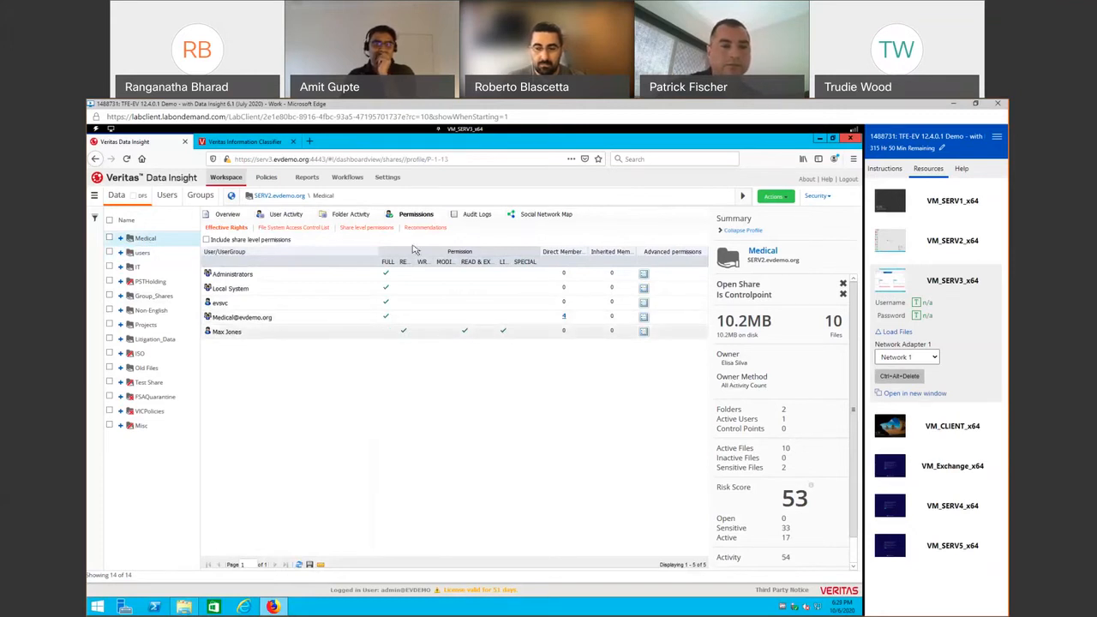
Step: Review the Medical share's file system access control list, share level permissions and permission recommendations
left_click(316, 229)
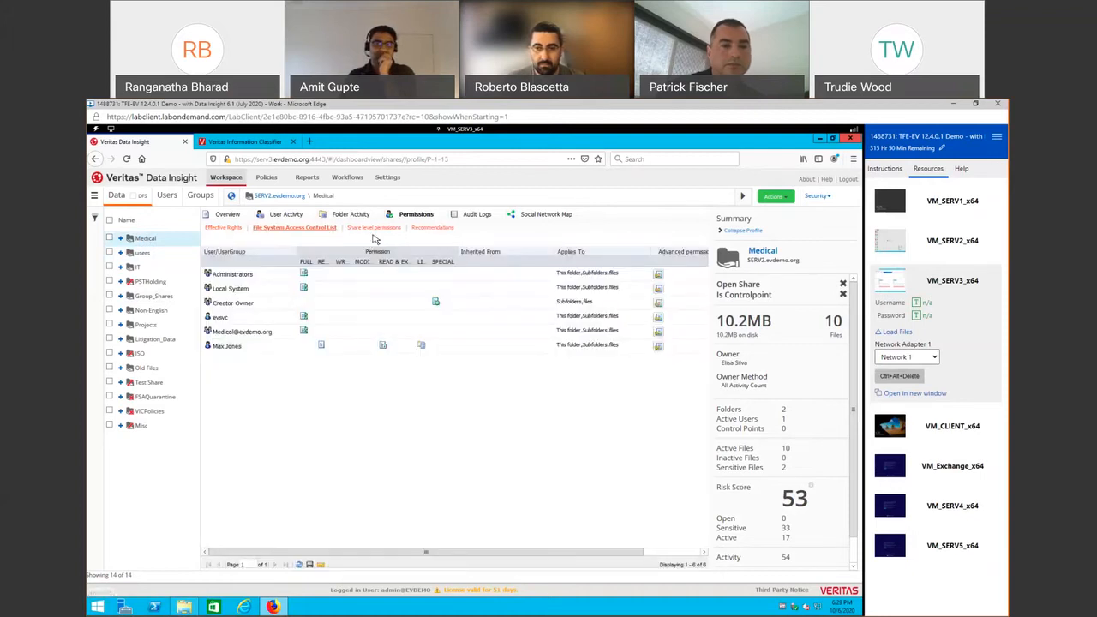
left_click(374, 229)
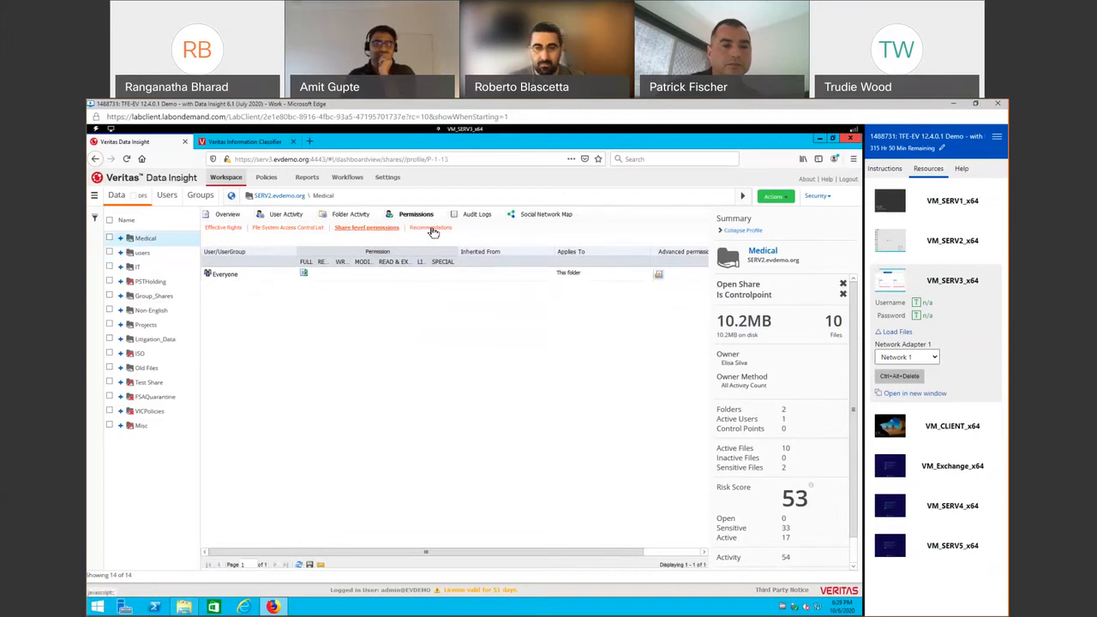
left_click(433, 230)
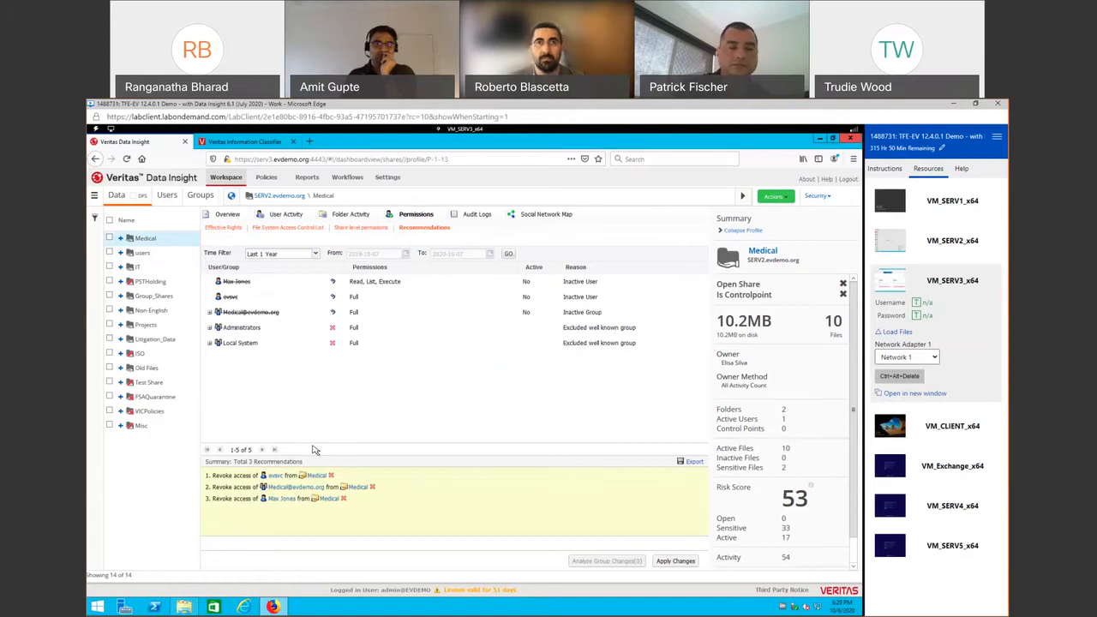
left_click(309, 329)
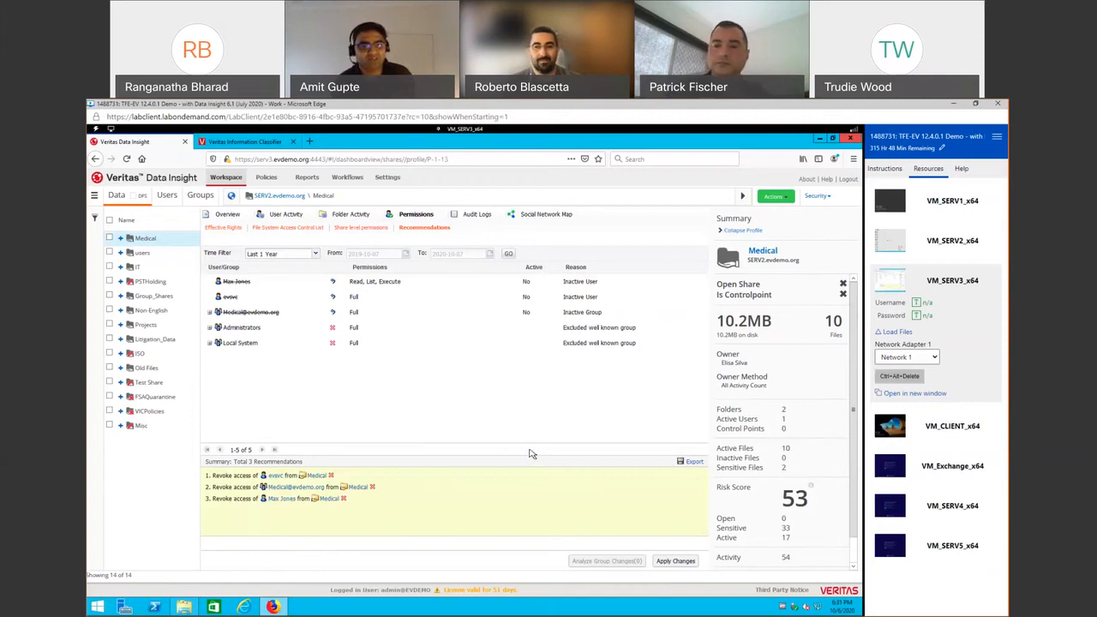
left_click(584, 316)
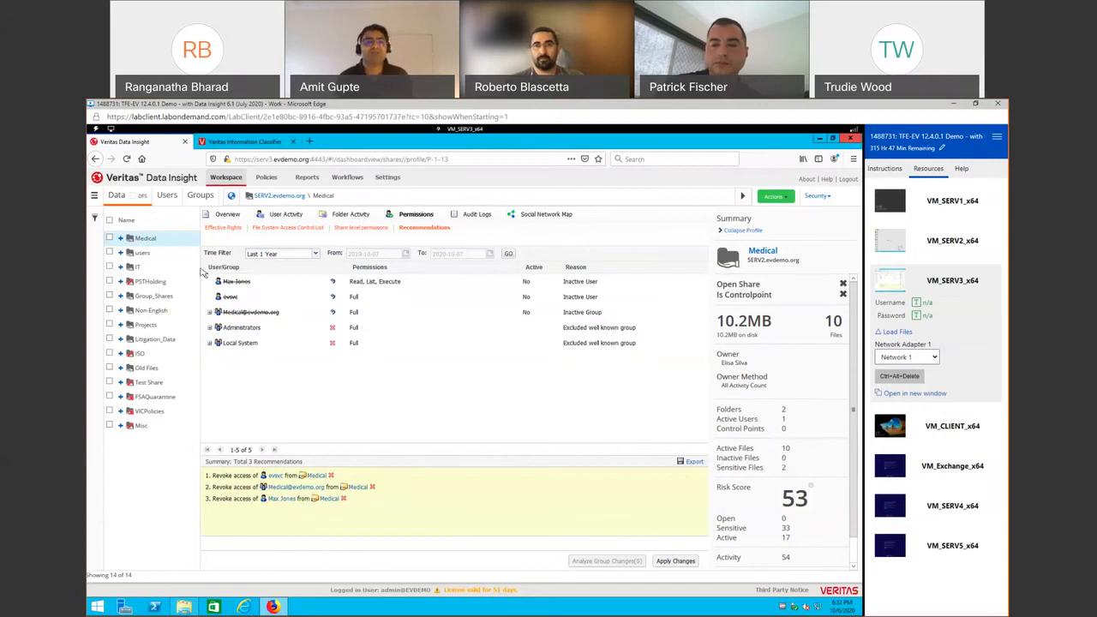
Step: Review the user activity summary and inferred data owner of the users share and the Medical share
left_click(96, 159)
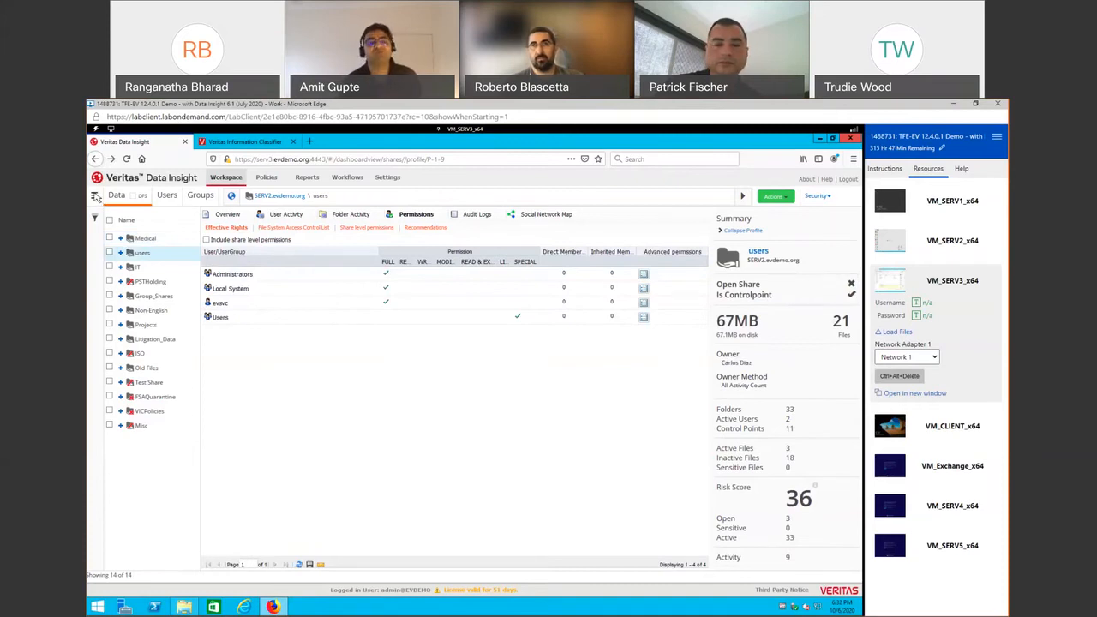
left_click(95, 196)
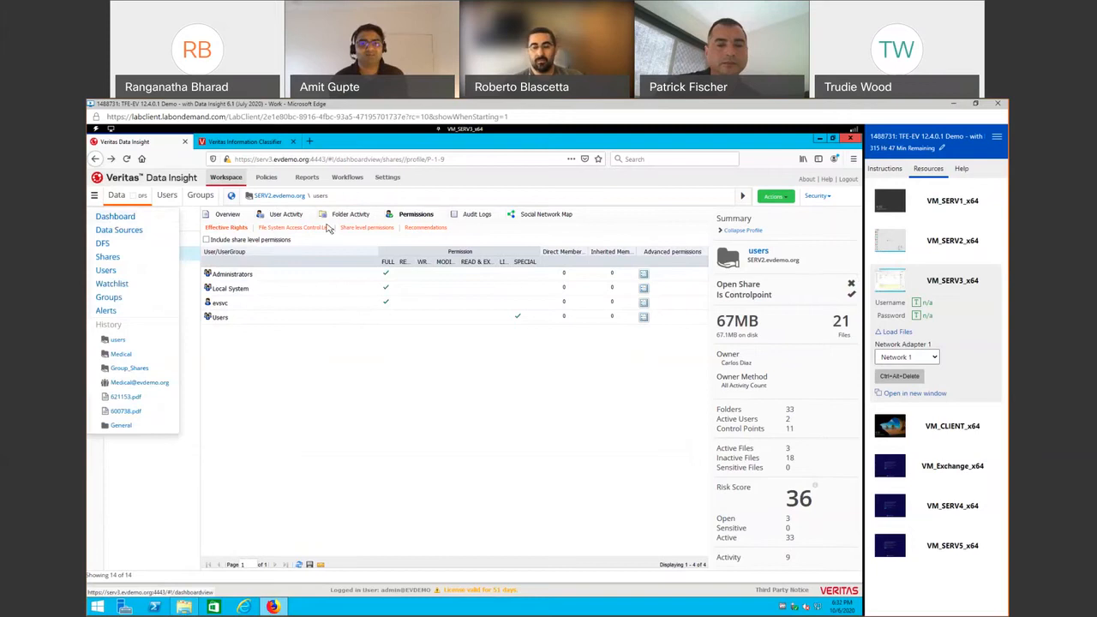
left_click(277, 218)
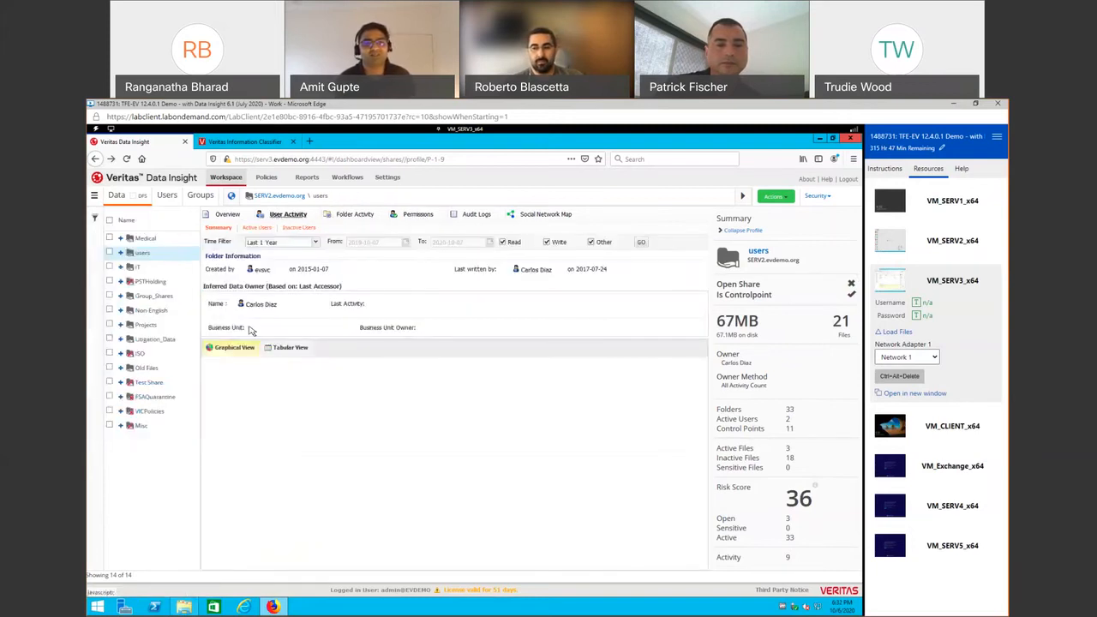
left_click(144, 238)
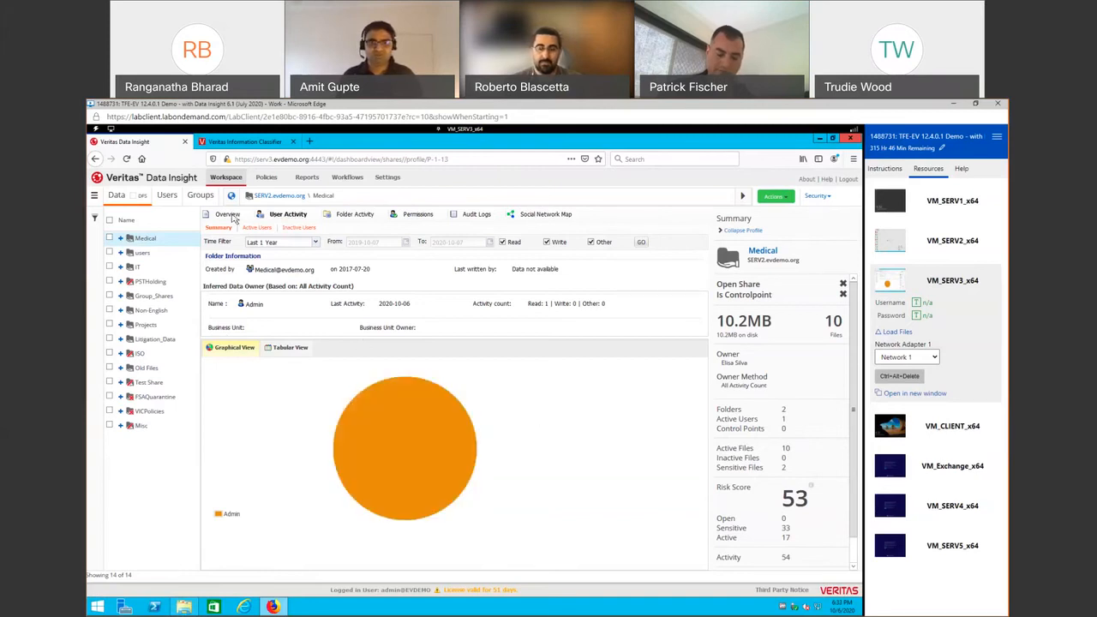
Step: Return to the dashboard and open the Data Insight settings
left_click(95, 196)
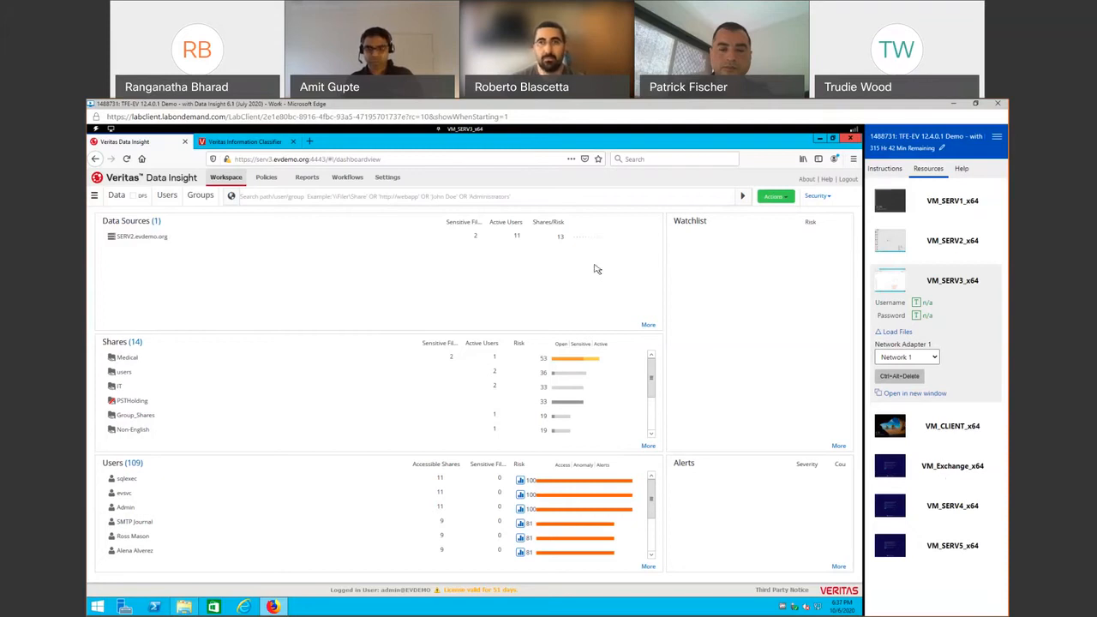
left_click(387, 178)
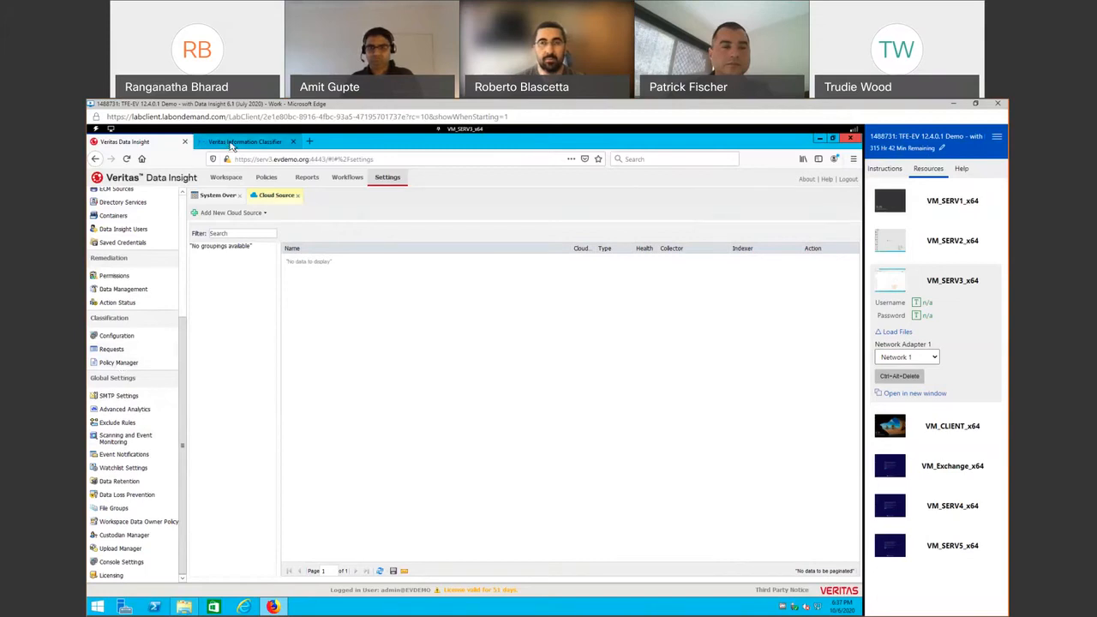
Step: Switch to Veritas Information Classifier and look through its list of classification policies
left_click(244, 142)
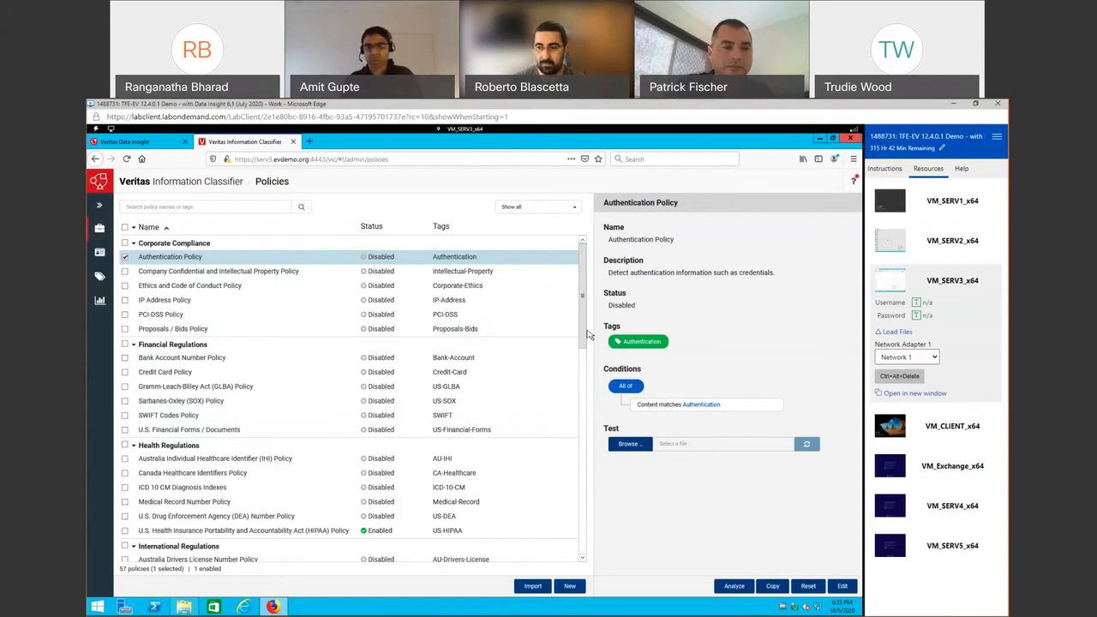
left_click_drag(588, 335, 584, 551)
left_click_drag(597, 406, 590, 257)
Step: Search the classification policies for "australia", then clear the search to list all policies again
left_click(194, 212)
type("ssn")
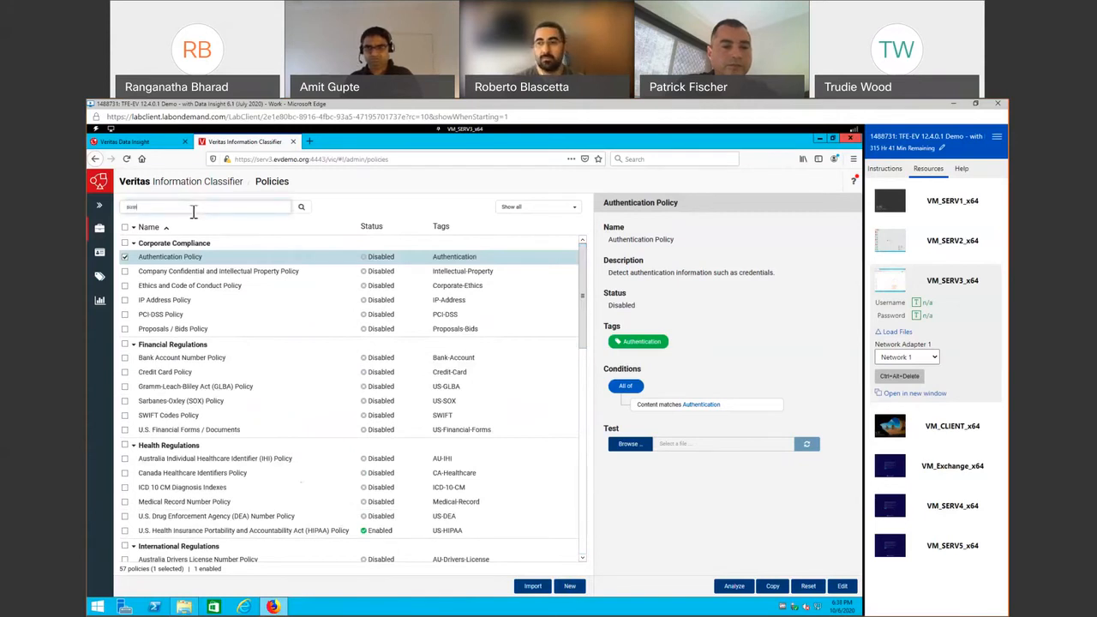
key("Return")
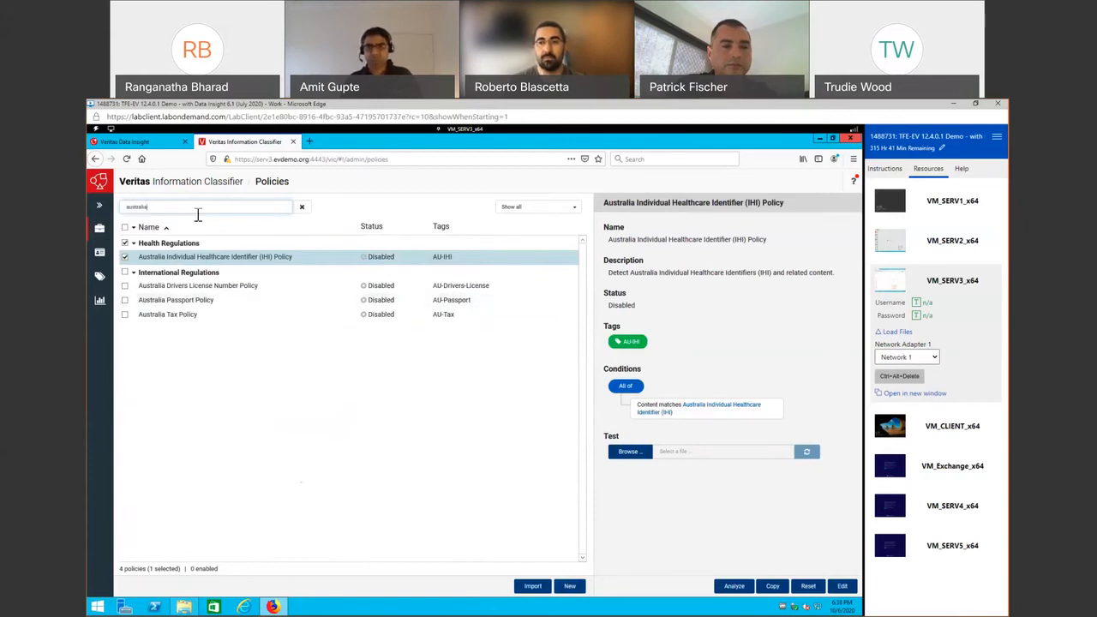
double_click(147, 207)
key("BackSpace")
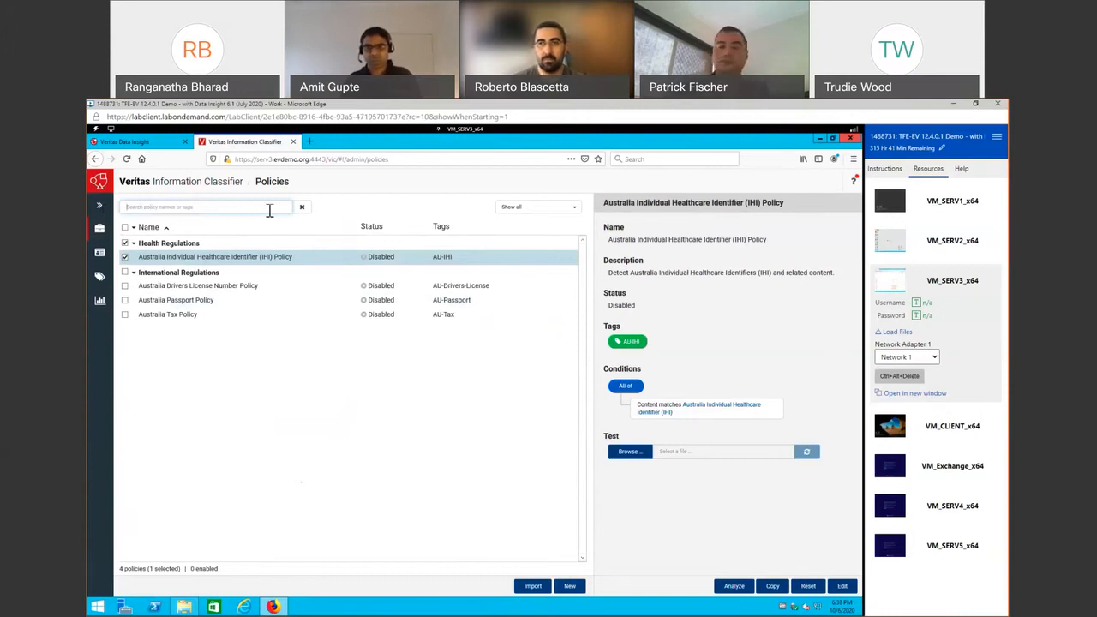
key("Return")
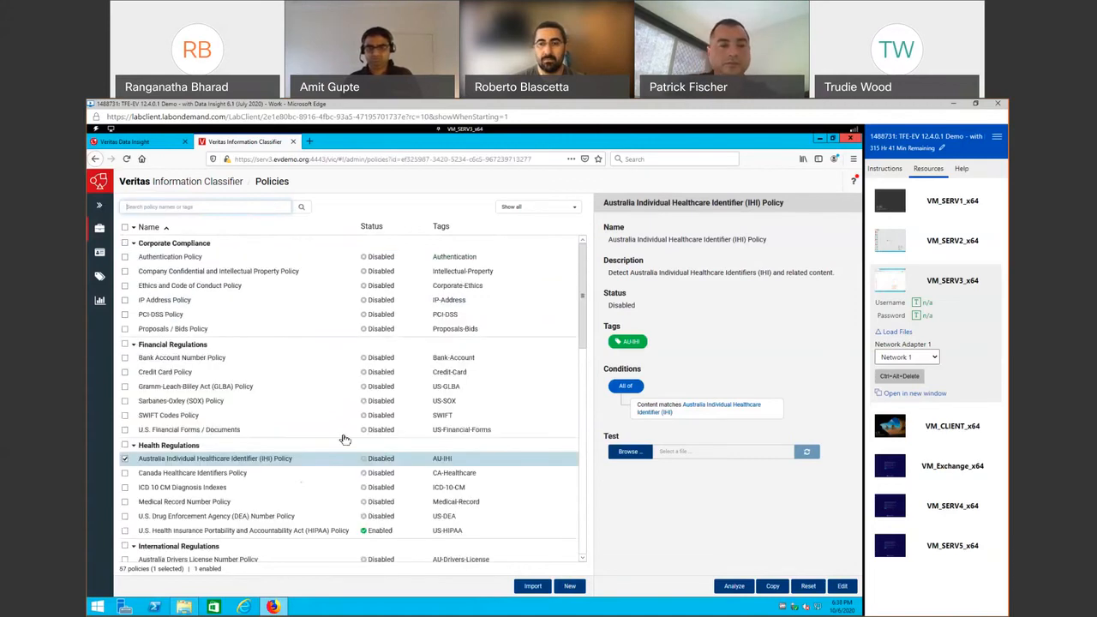
Step: Select only the U.S. Health Insurance Portability and Accountability Act (HIPAA) Policy and look through its tags and conditions
scroll(349, 439, "down", 10)
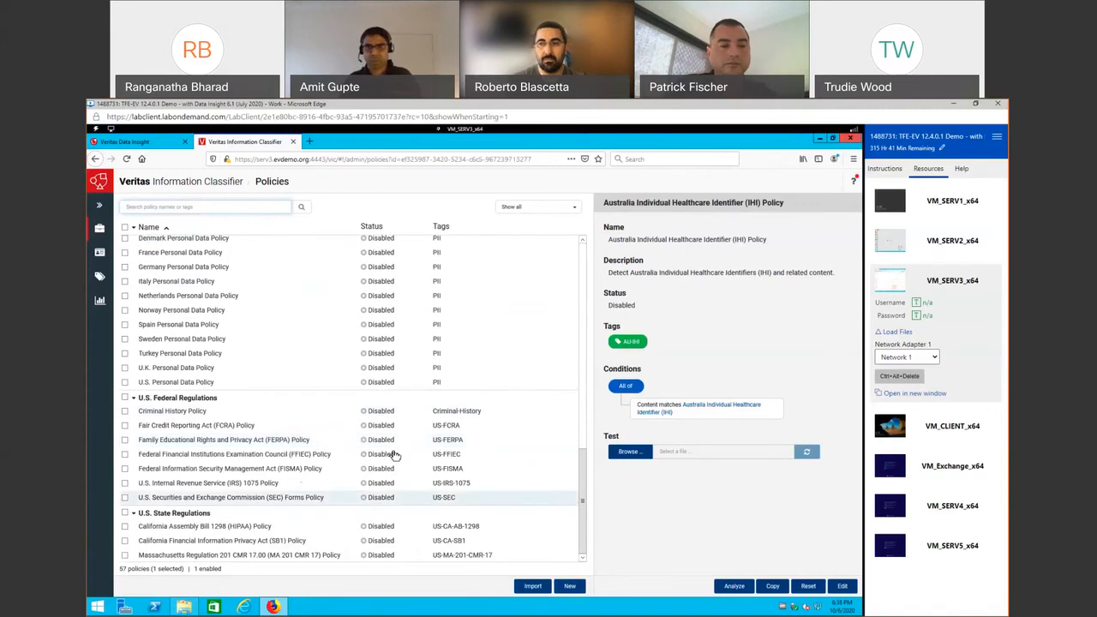
scroll(395, 451, "up", 10)
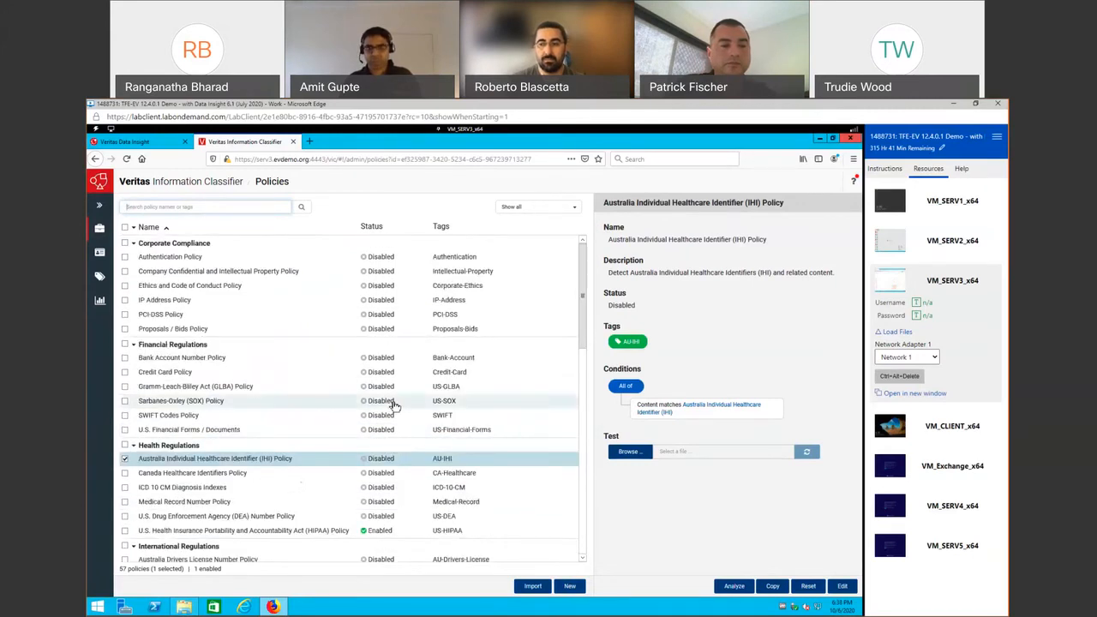
scroll(394, 414, "down", 3)
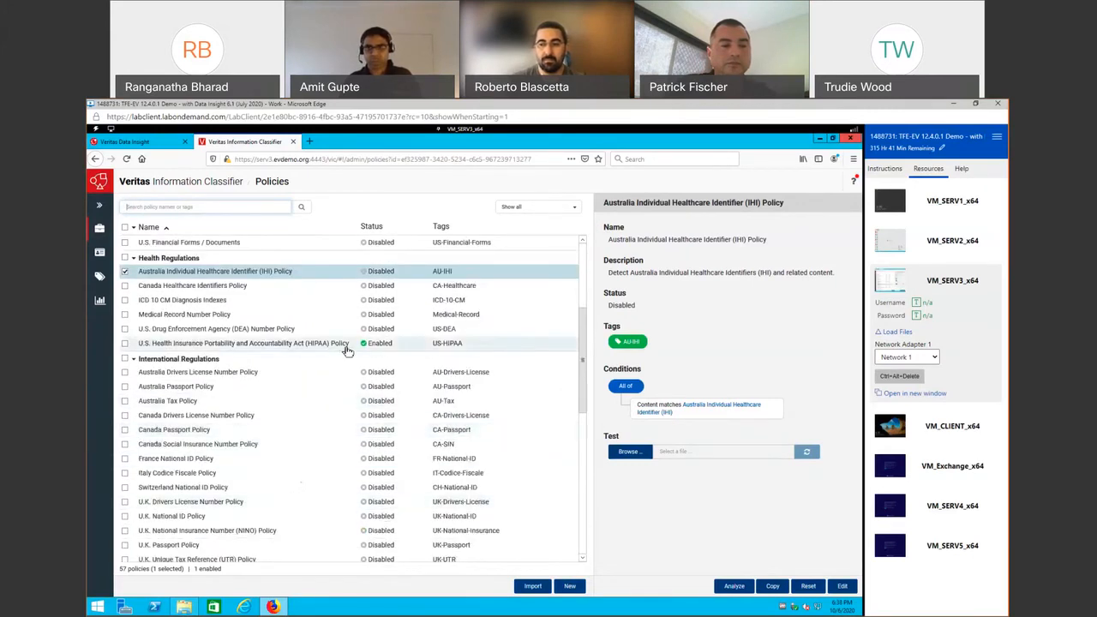
left_click(124, 343)
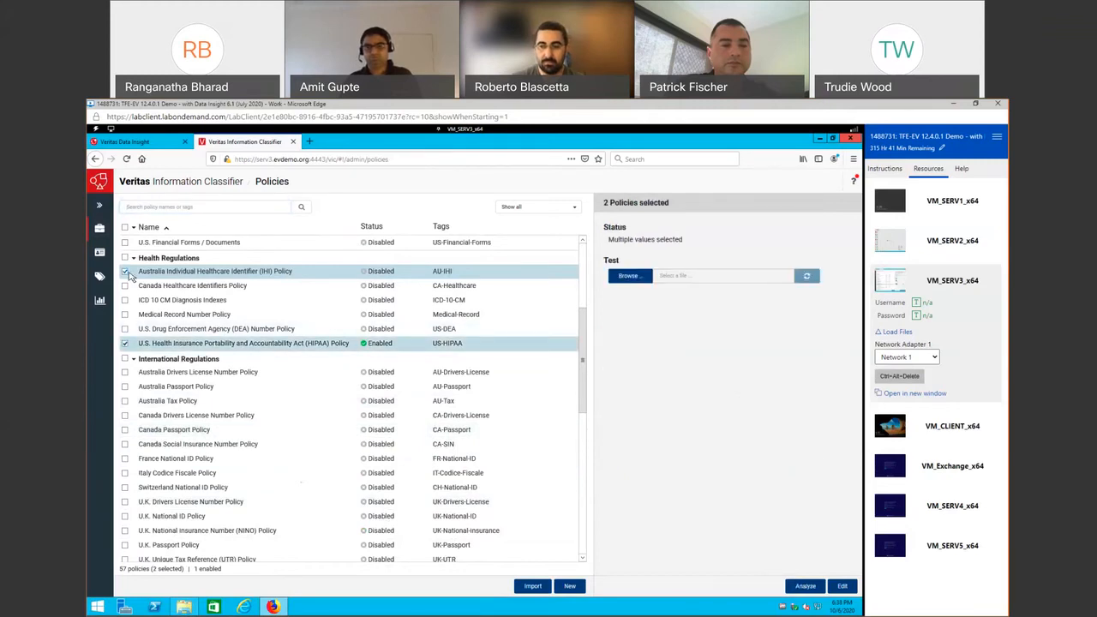
left_click(124, 272)
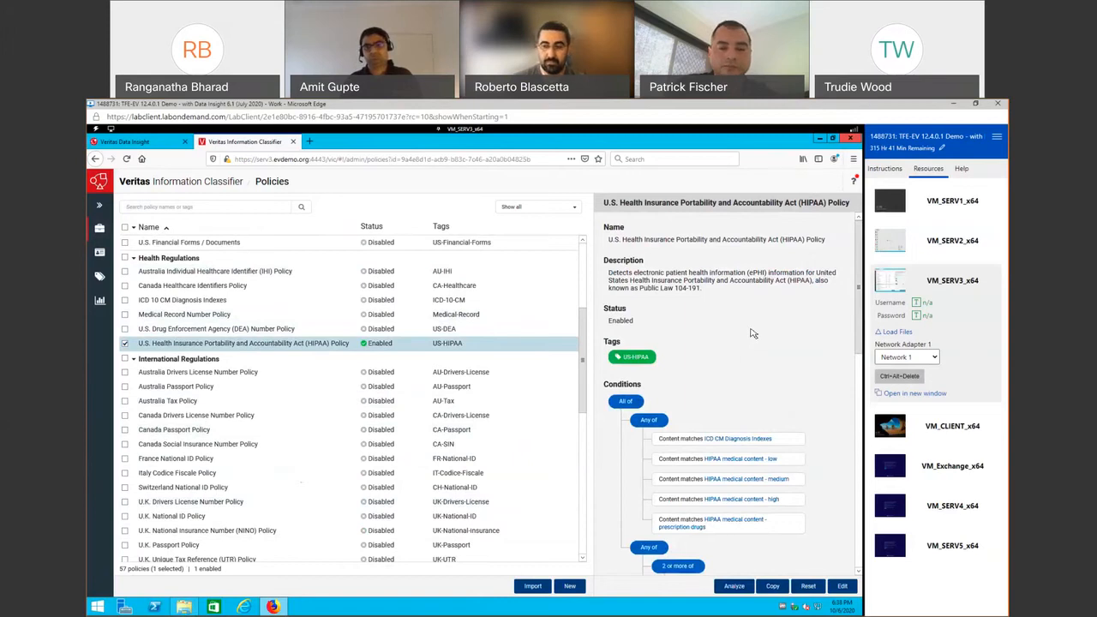
scroll(746, 341, "down", 2)
scroll(746, 341, "up", 2)
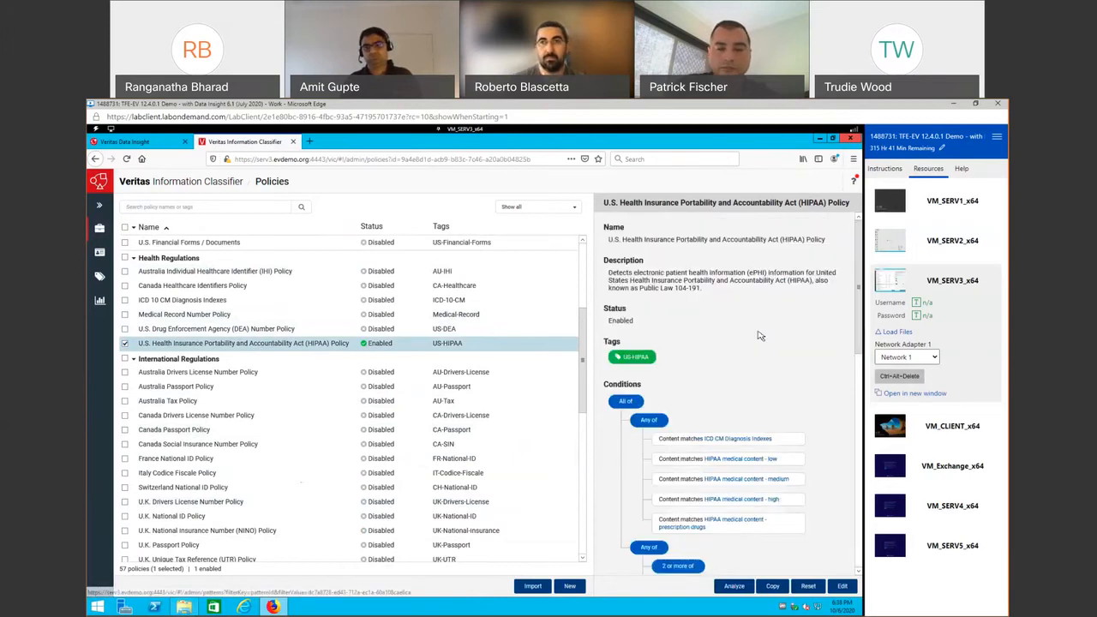
scroll(733, 380, "down", 2)
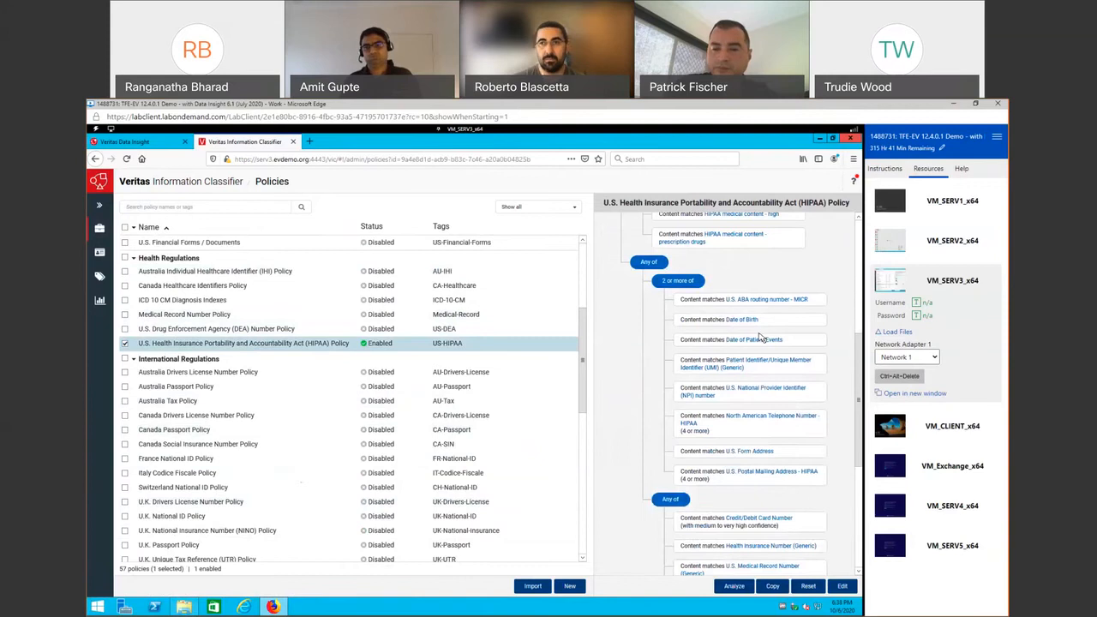
scroll(818, 334, "up", 2)
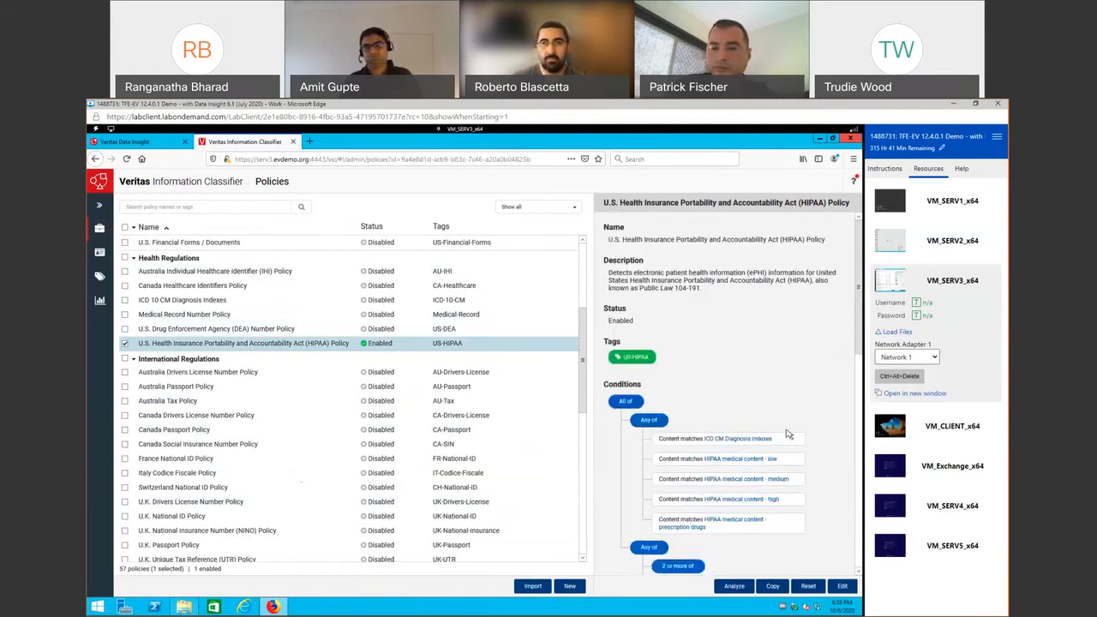
scroll(712, 425, "down", 5)
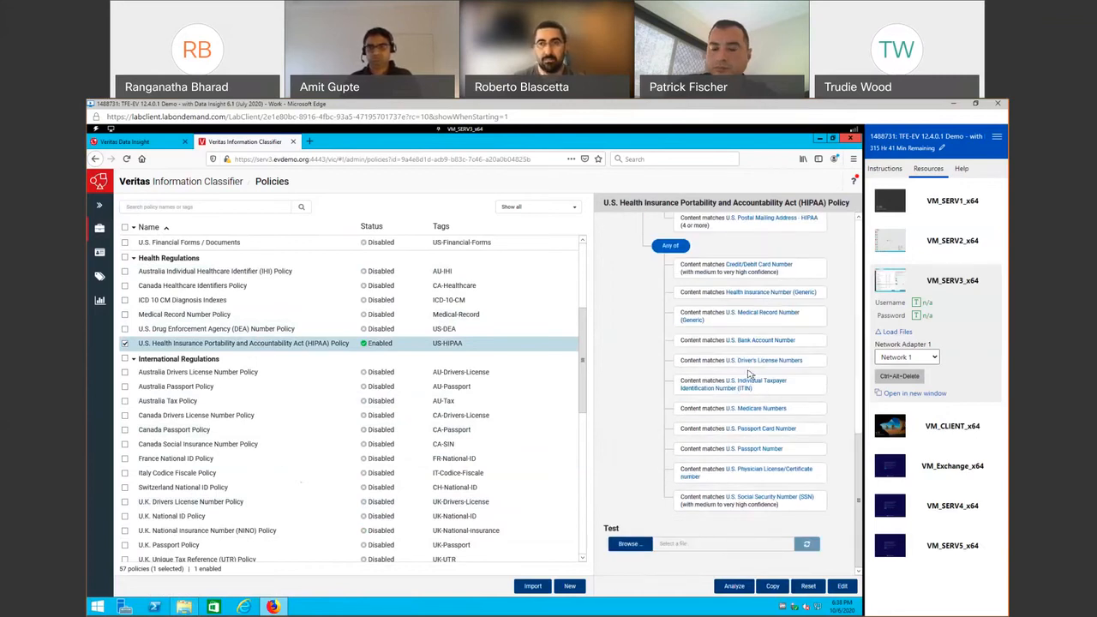
Step: Test the HIPAA policy against the 653108 PDF from the Medical Detail folder and review the detailed classification results
left_click(649, 547)
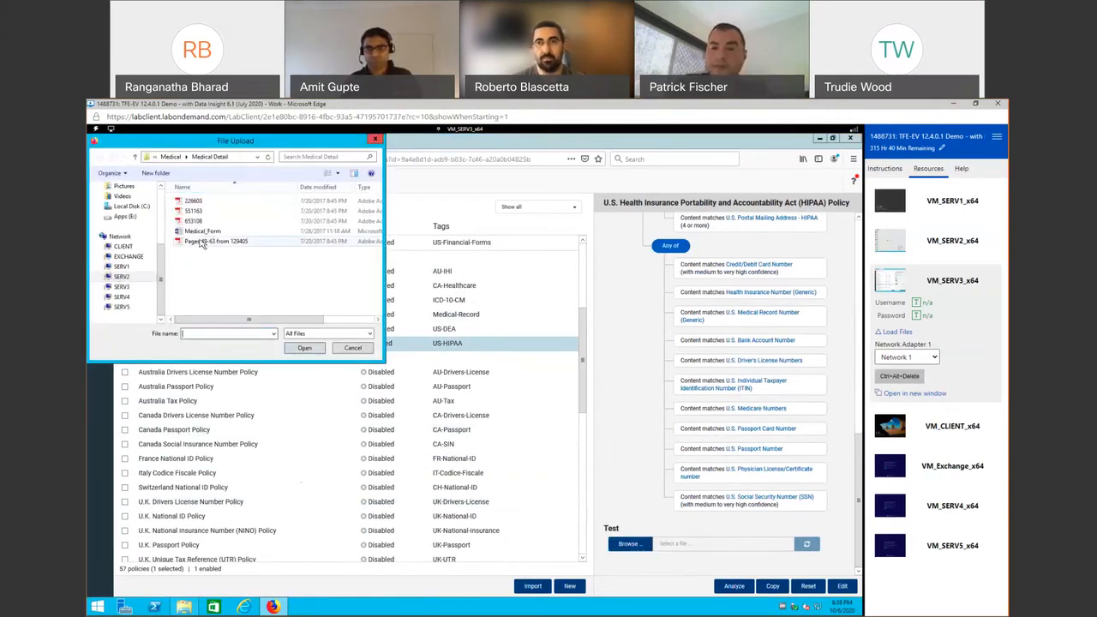
left_click(202, 221)
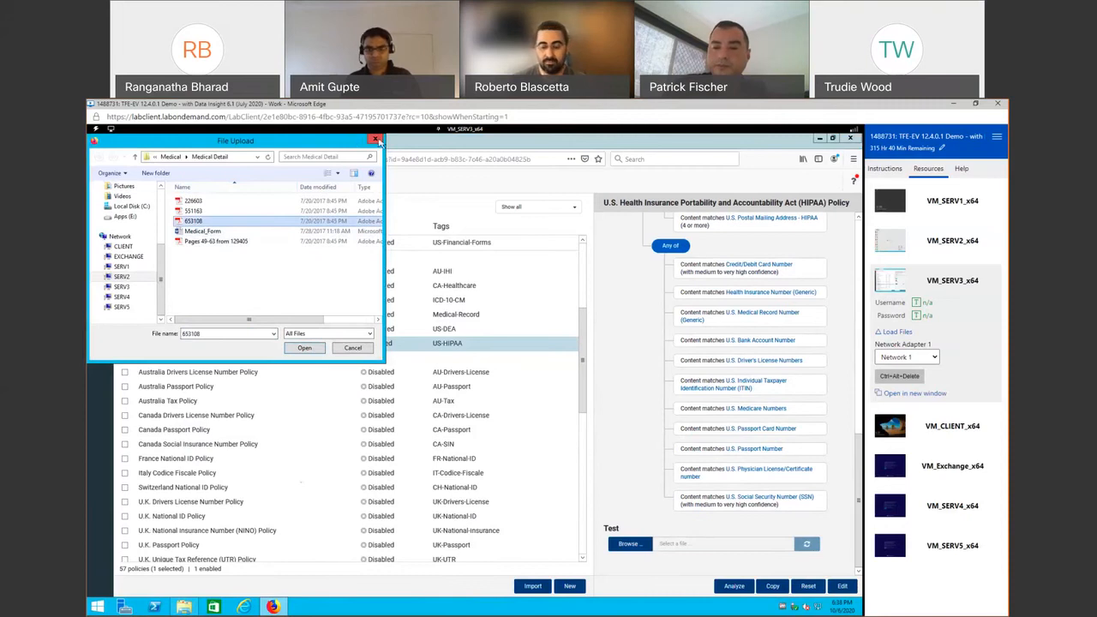
left_click(305, 350)
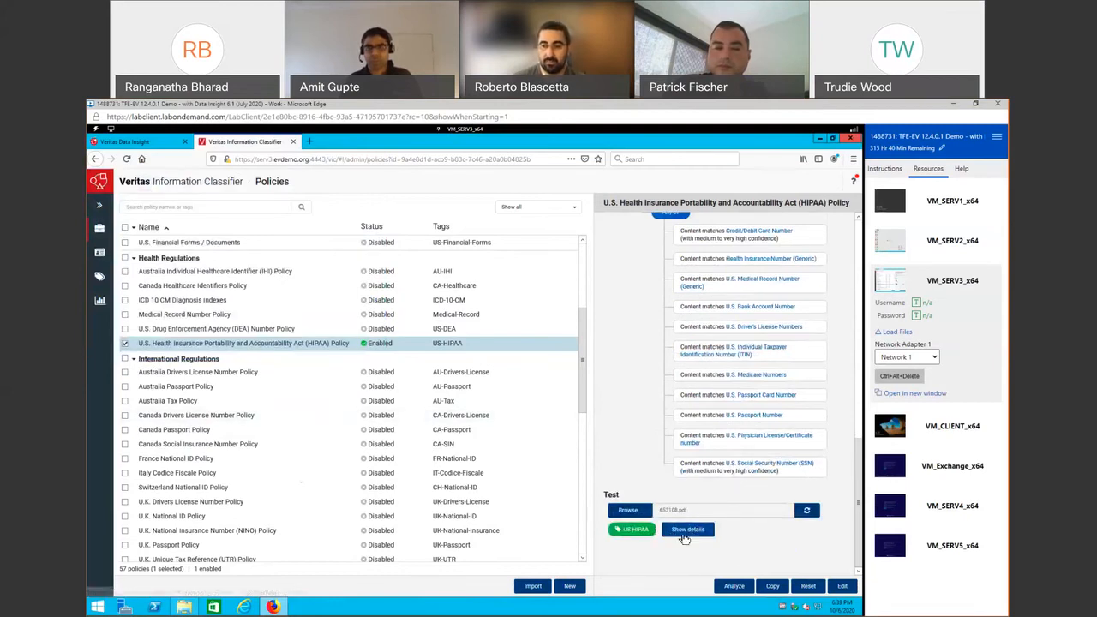
left_click(686, 537)
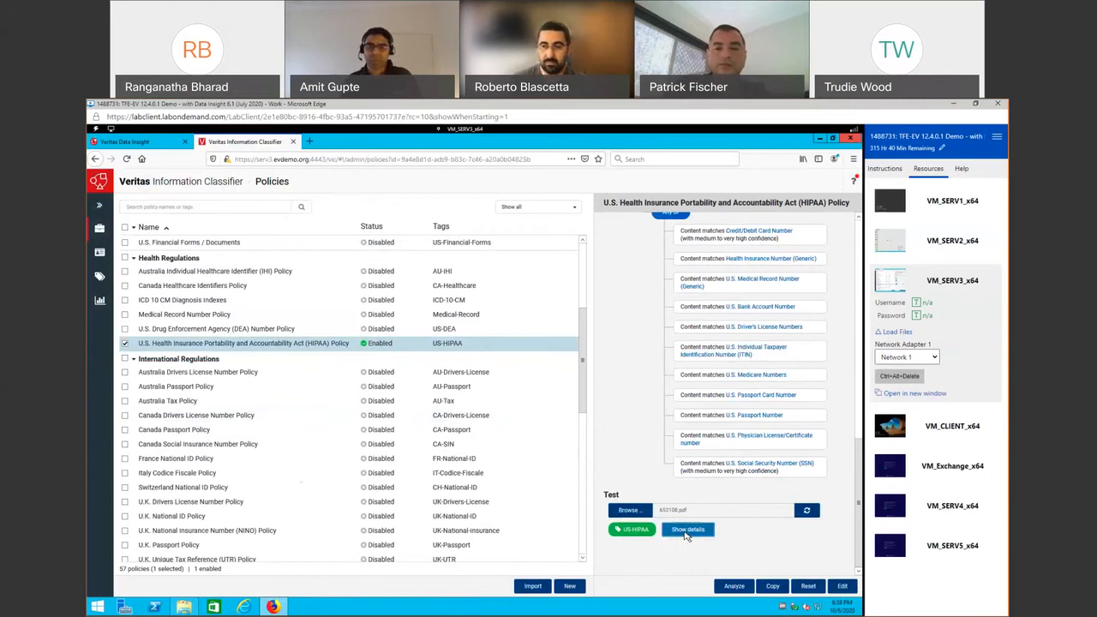
scroll(500, 466, "down", 1)
scroll(500, 465, "down", 1)
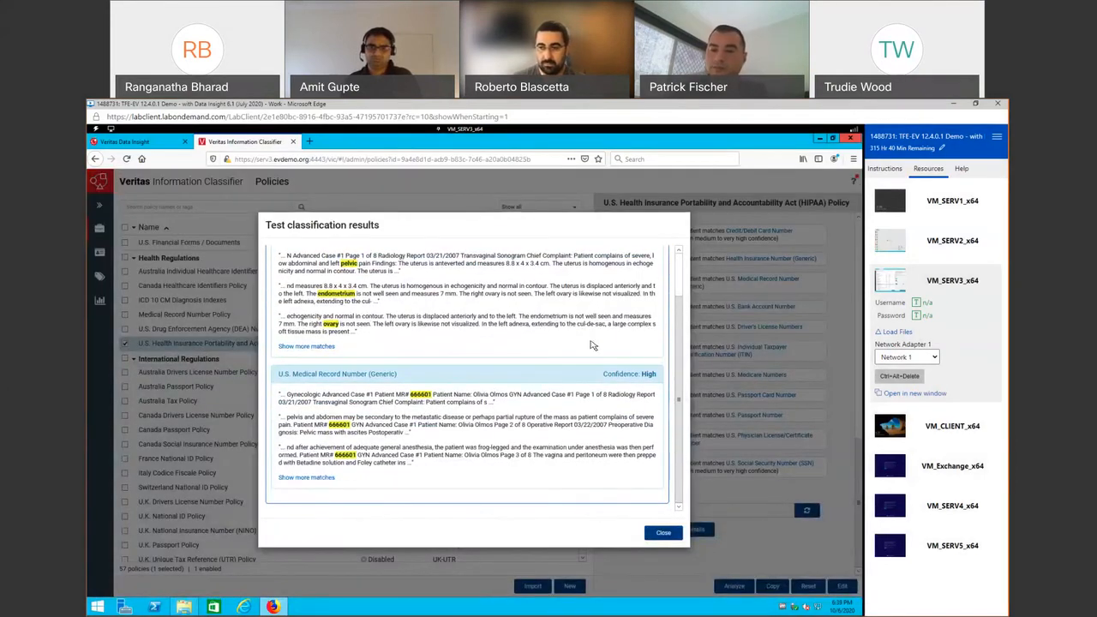
left_click(664, 534)
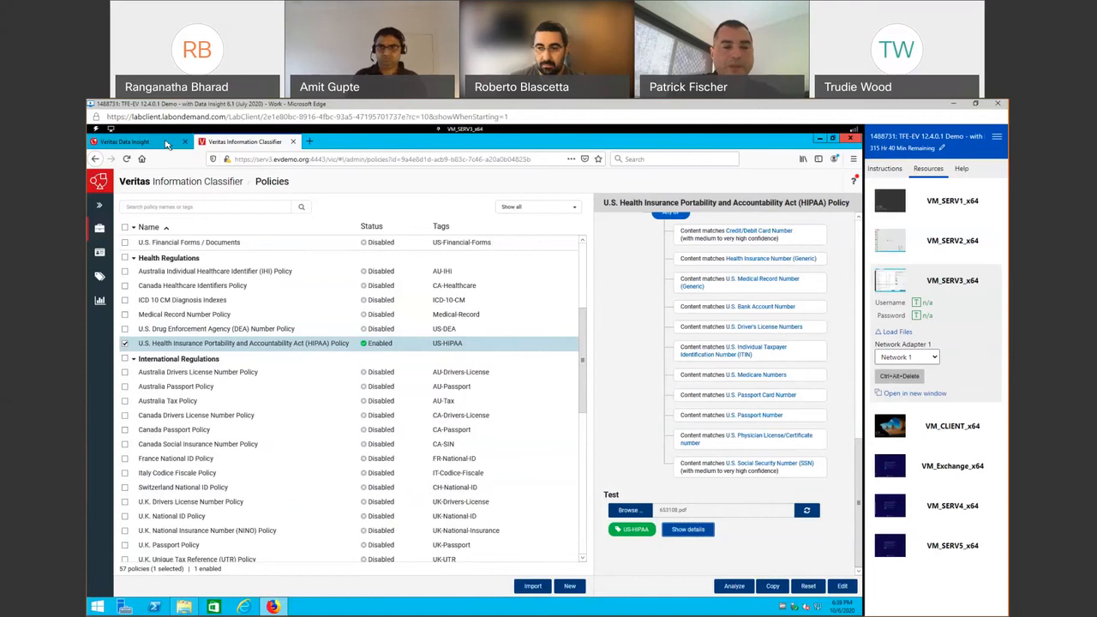
Step: Switch back to Data Insight, open the Medical share from the workspace, and show the tags of its General folder
left_click(168, 144)
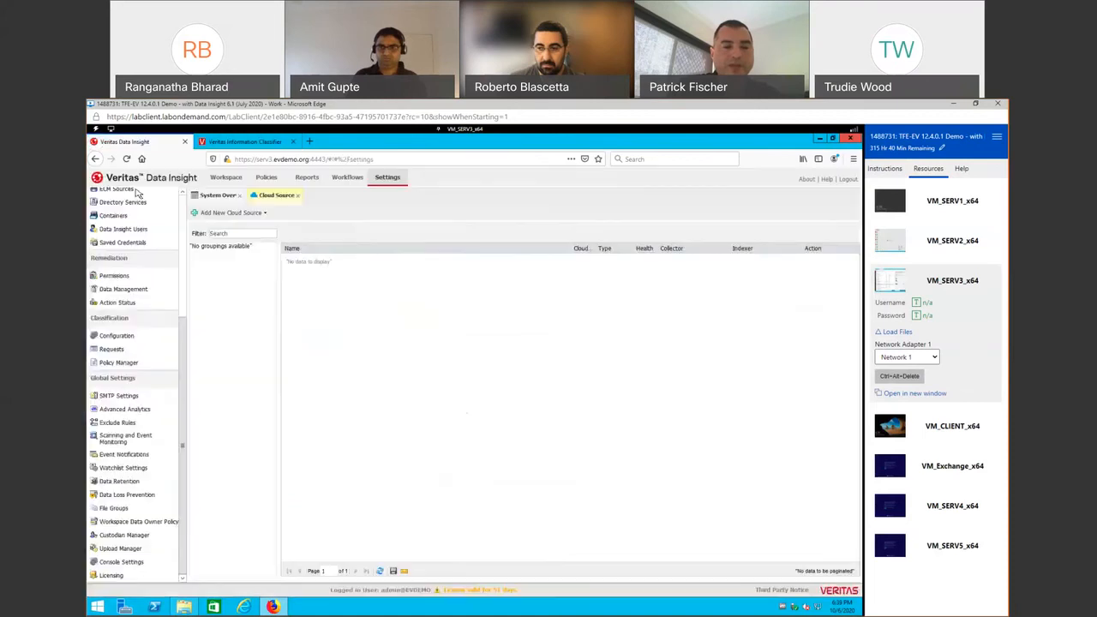
left_click(228, 178)
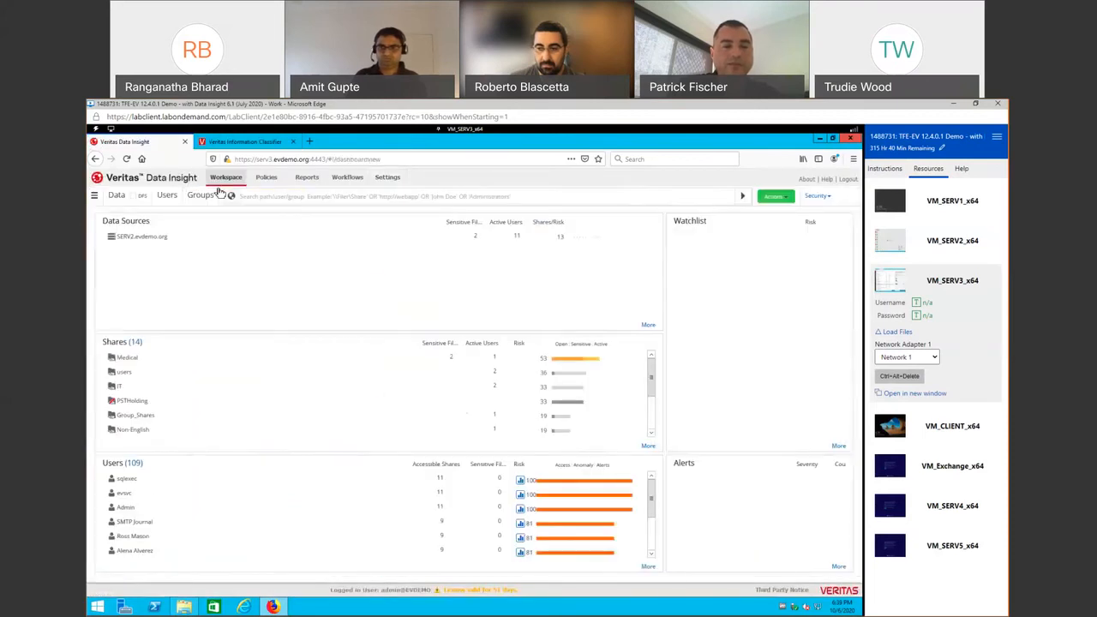
left_click(137, 343)
left_click(130, 240)
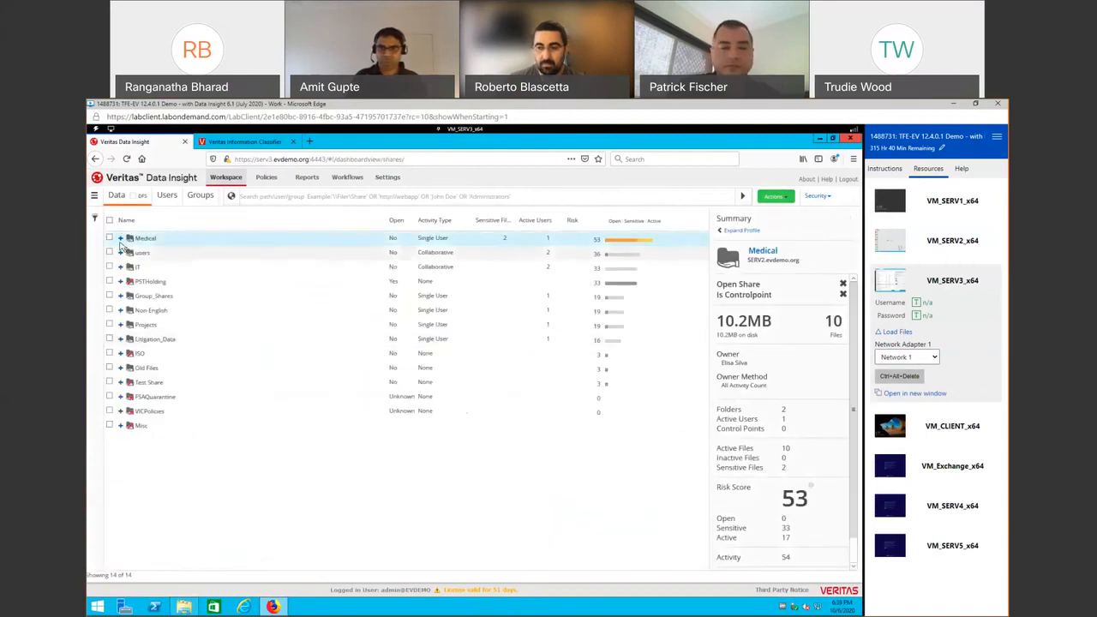
double_click(126, 240)
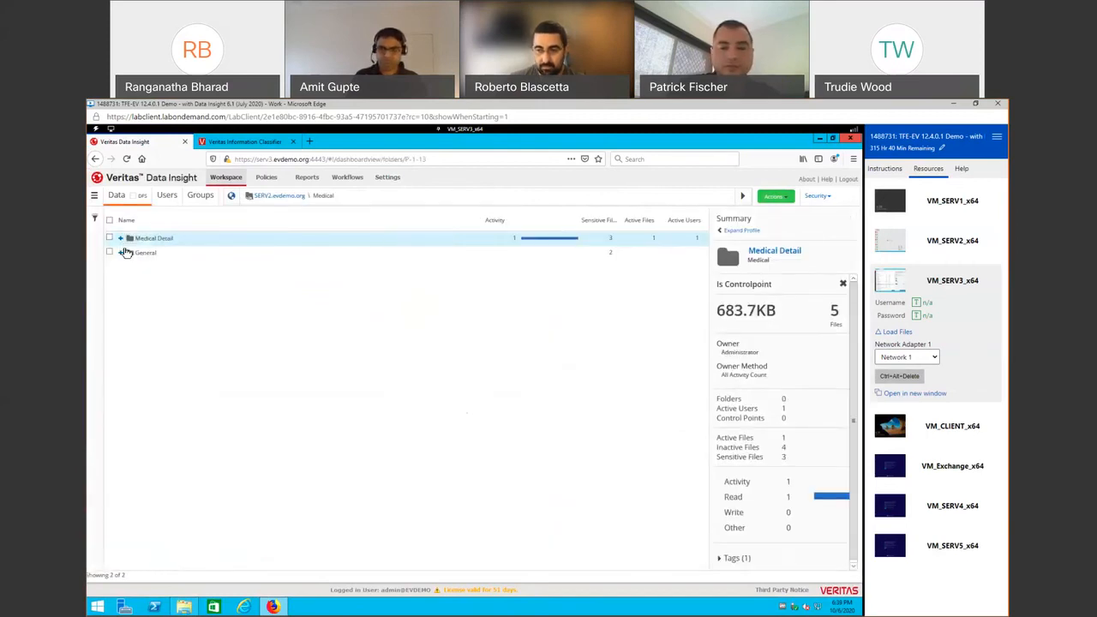
left_click(148, 254)
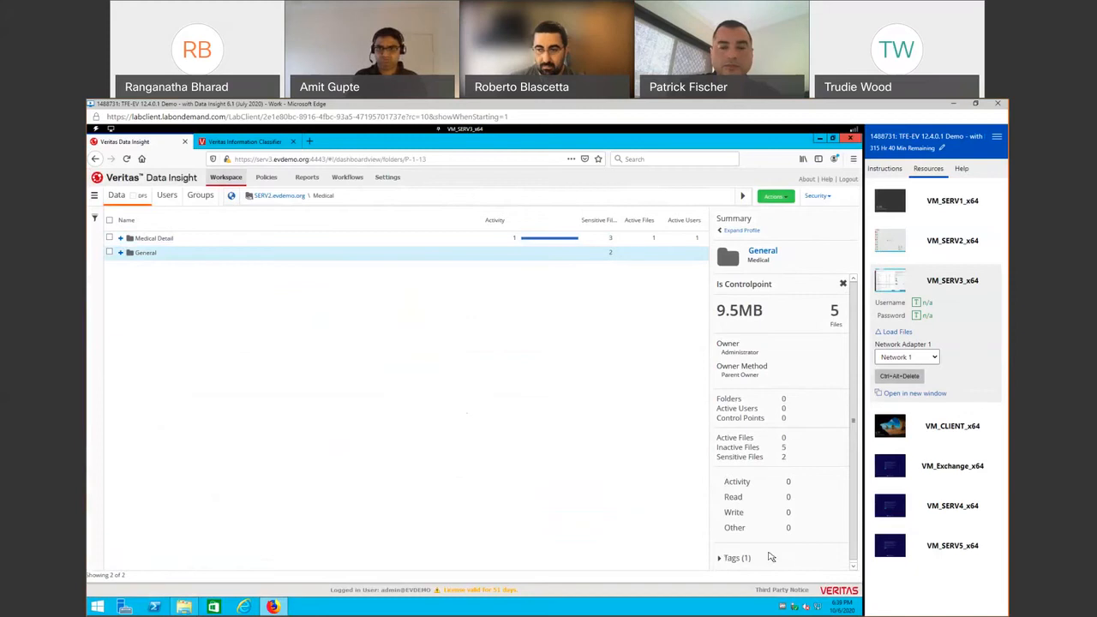
left_click(806, 559)
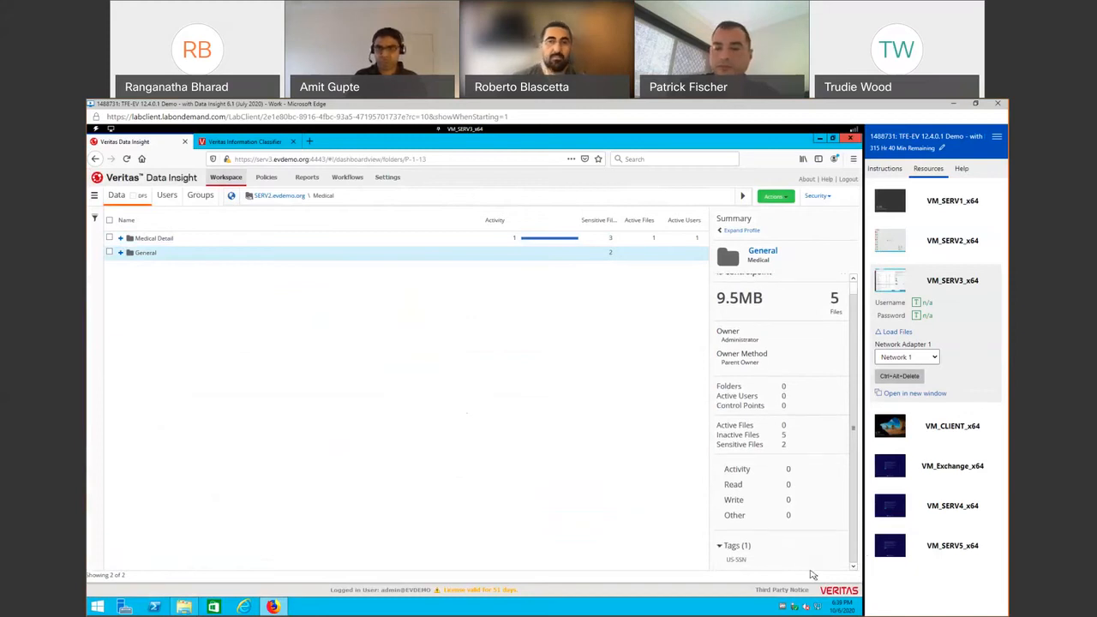
Step: View the actions available for the General folder and check the classification requests in the settings
left_click(787, 199)
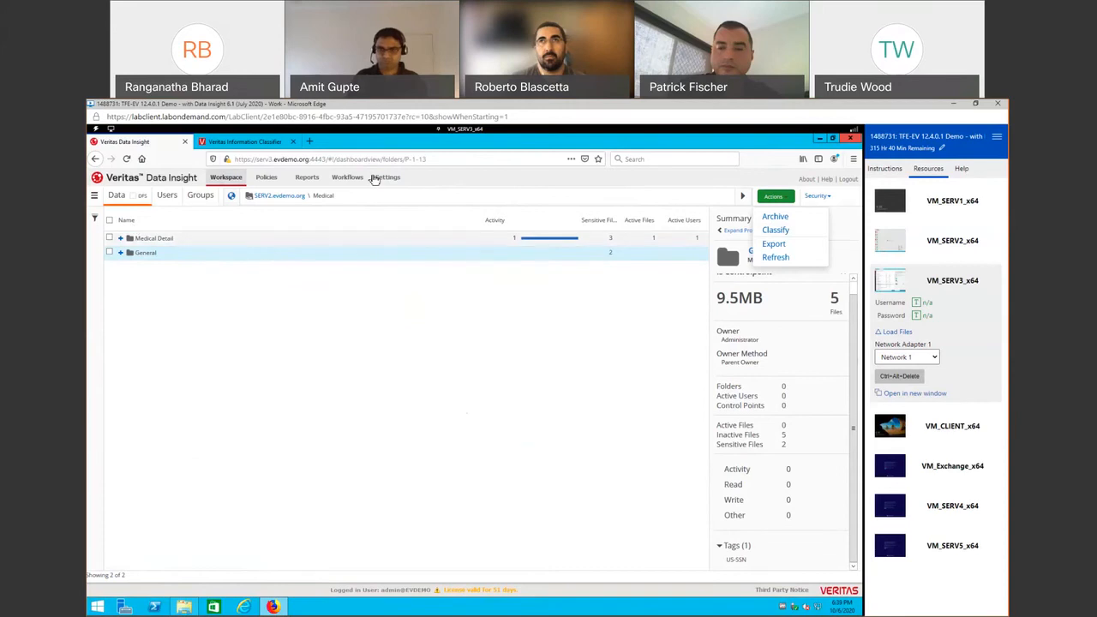
left_click(385, 177)
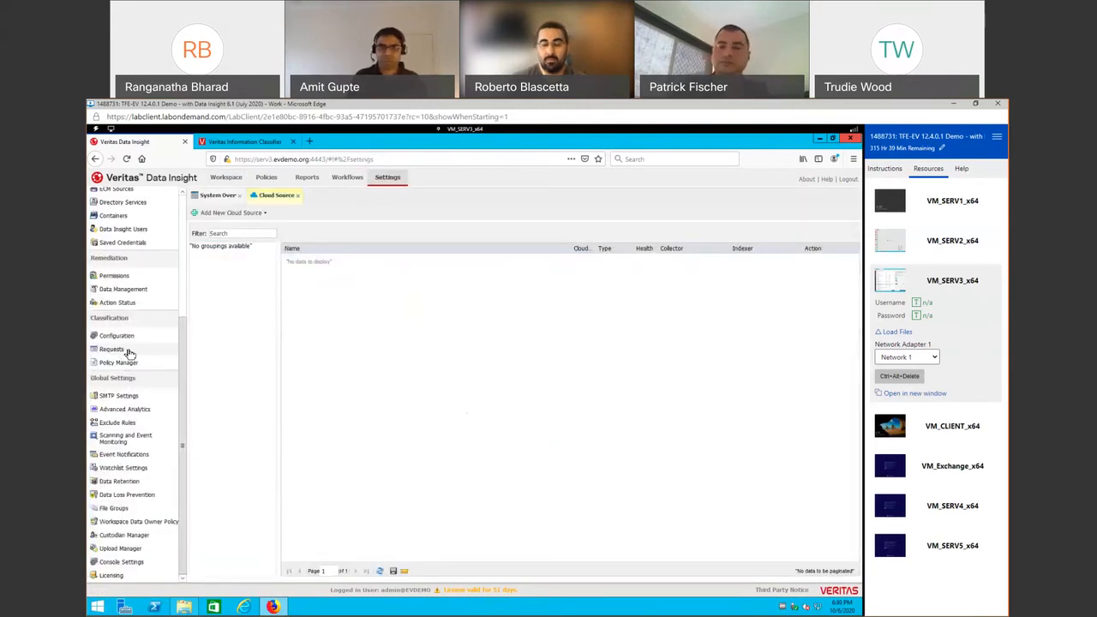
left_click(120, 350)
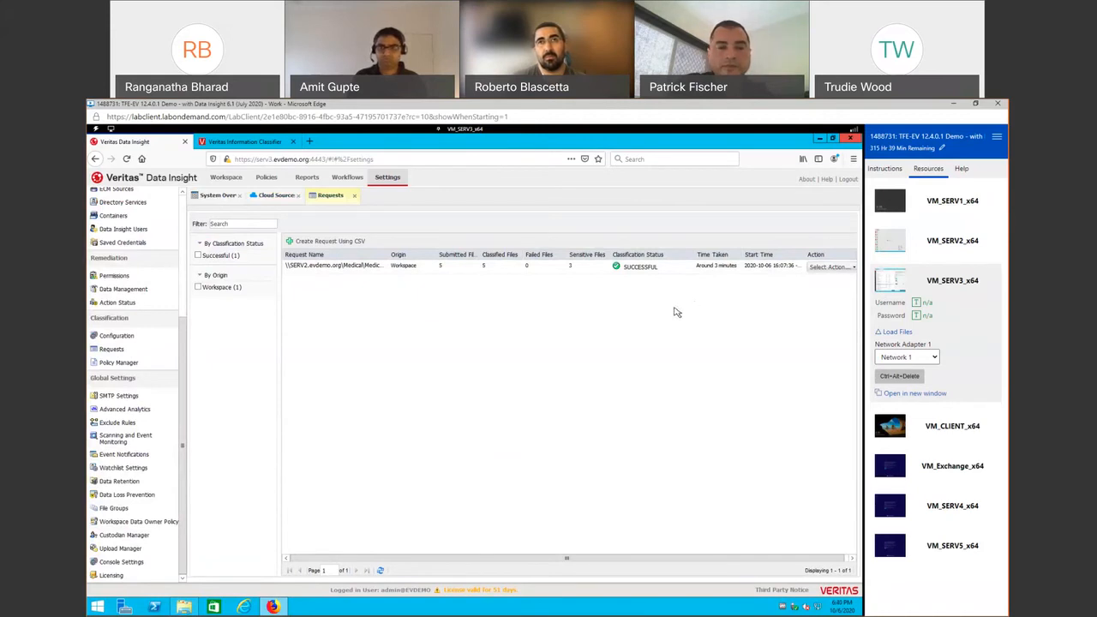
Step: Open the Medical share's General folder in the workspace and filter its files by the US-SSN tag
left_click(234, 180)
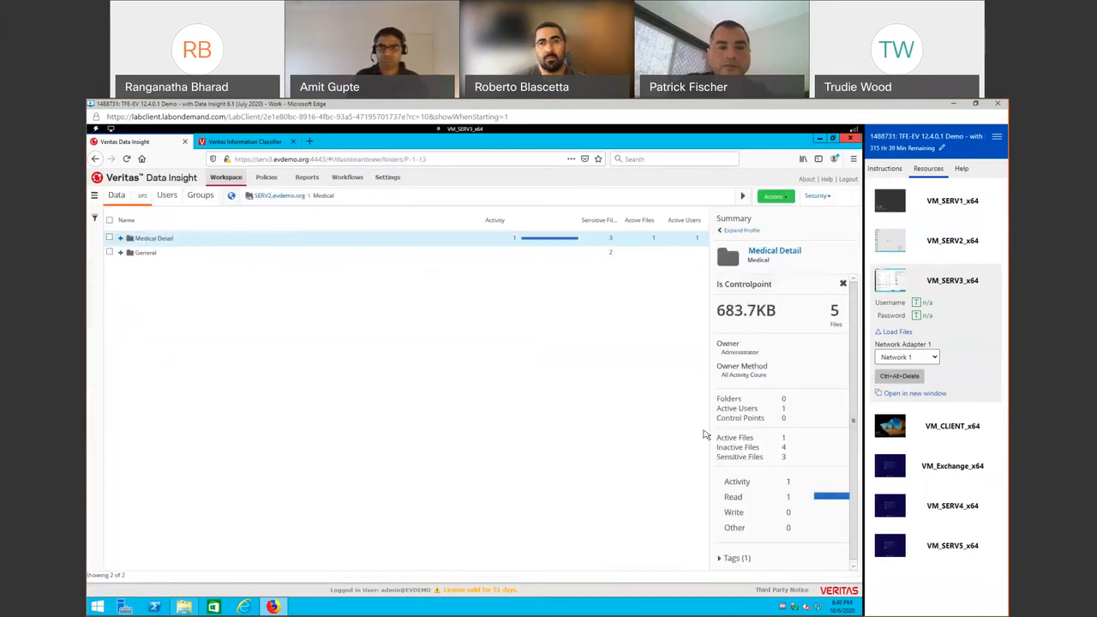
left_click(96, 218)
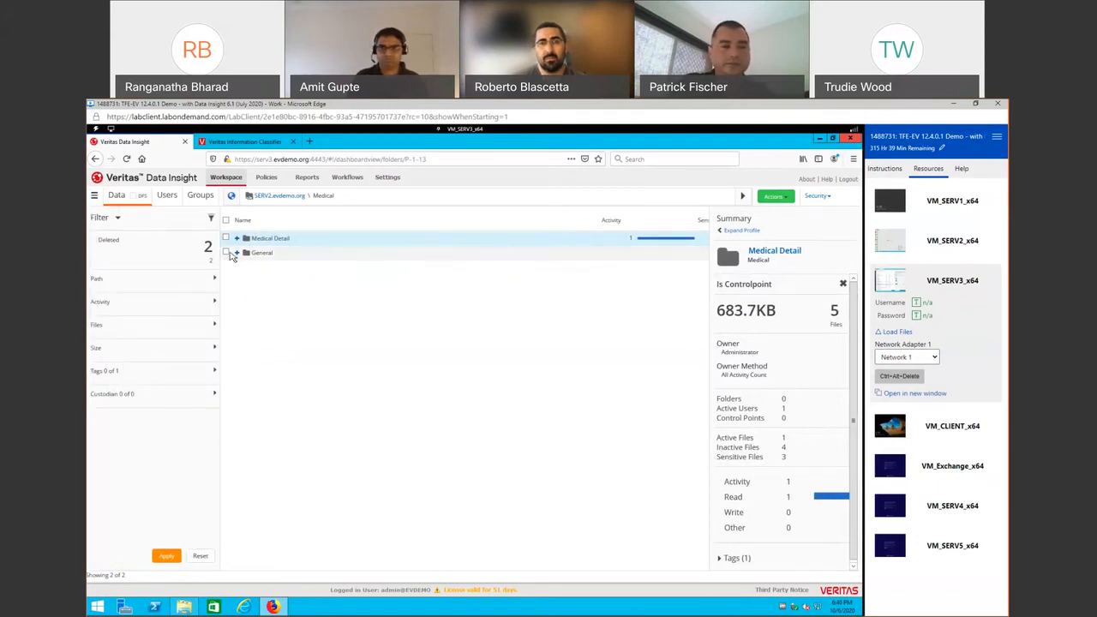
left_click(237, 254)
double_click(241, 256)
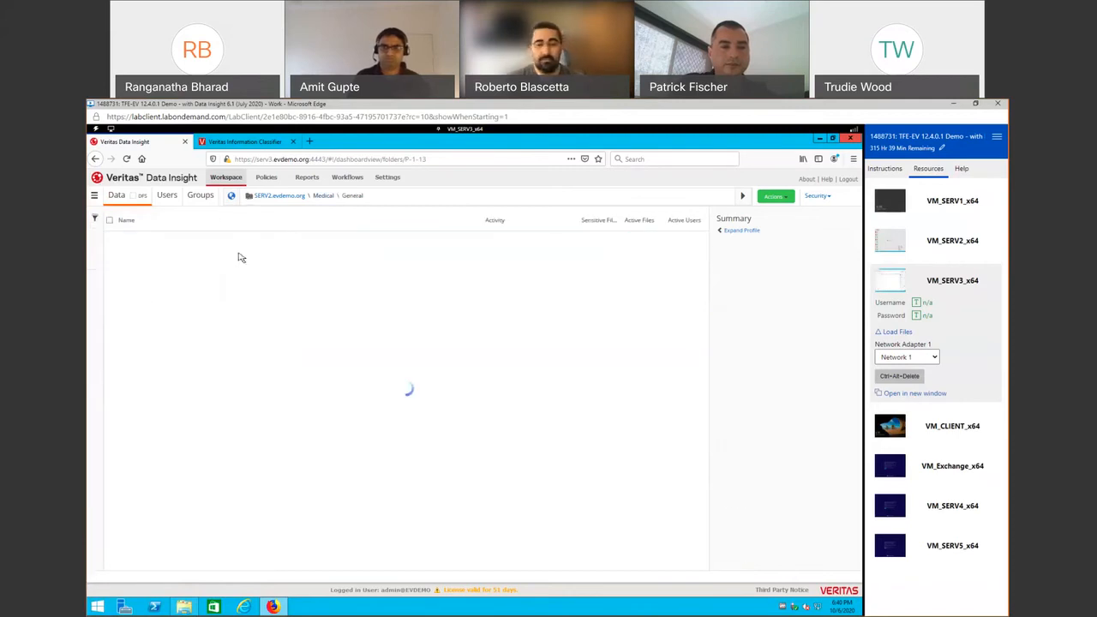
left_click(96, 220)
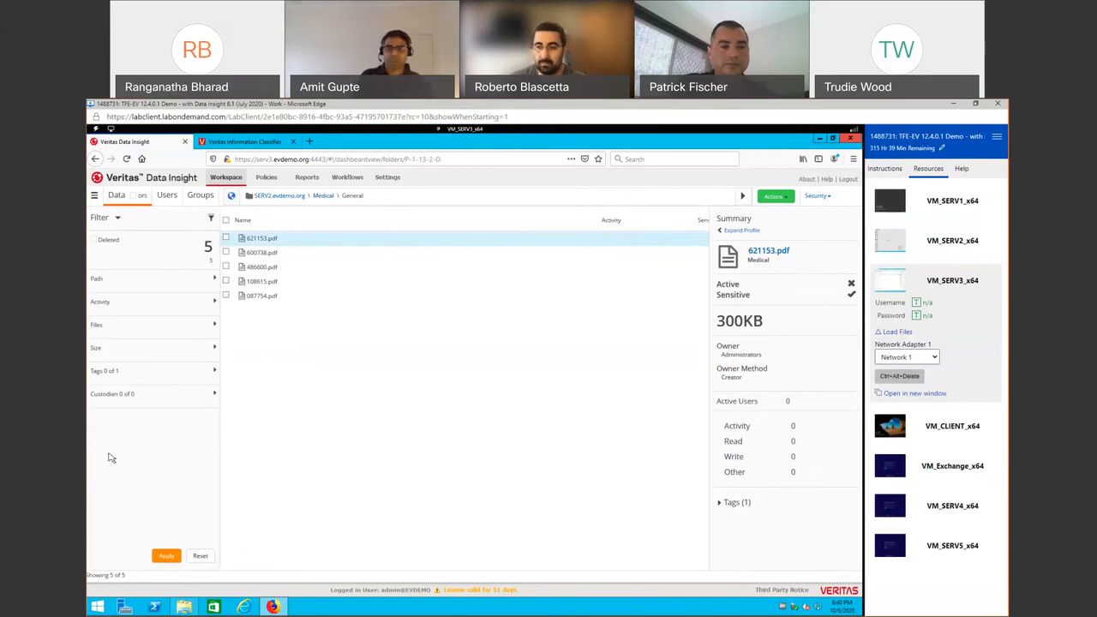
left_click(213, 371)
left_click(99, 383)
left_click(168, 557)
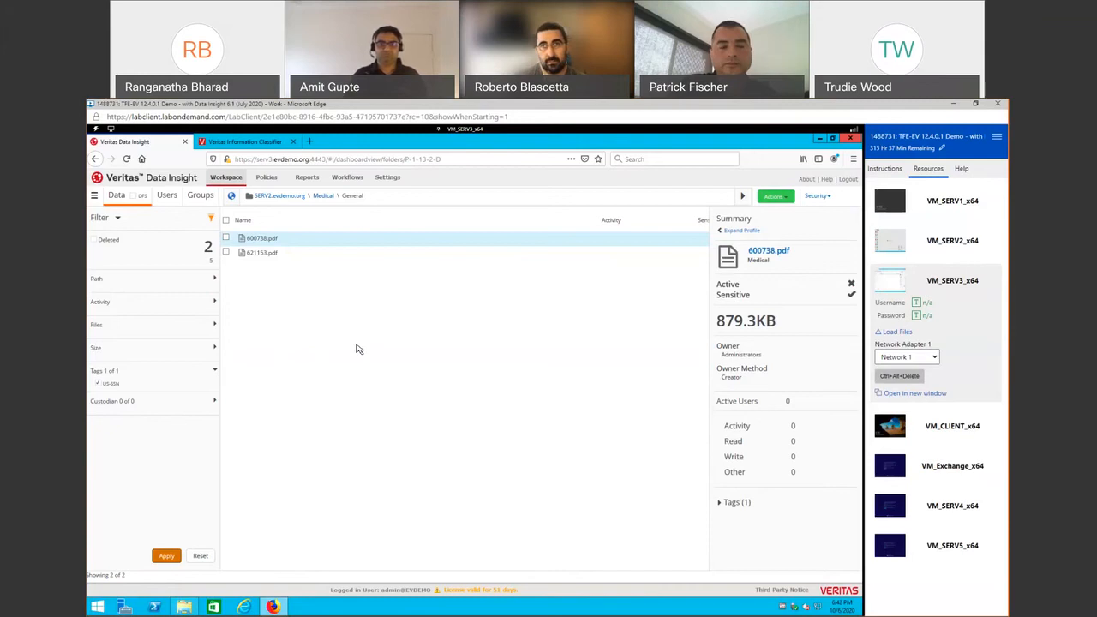
Step: Return to the workspace dashboard, then look over the available reports and the settings
left_click(95, 196)
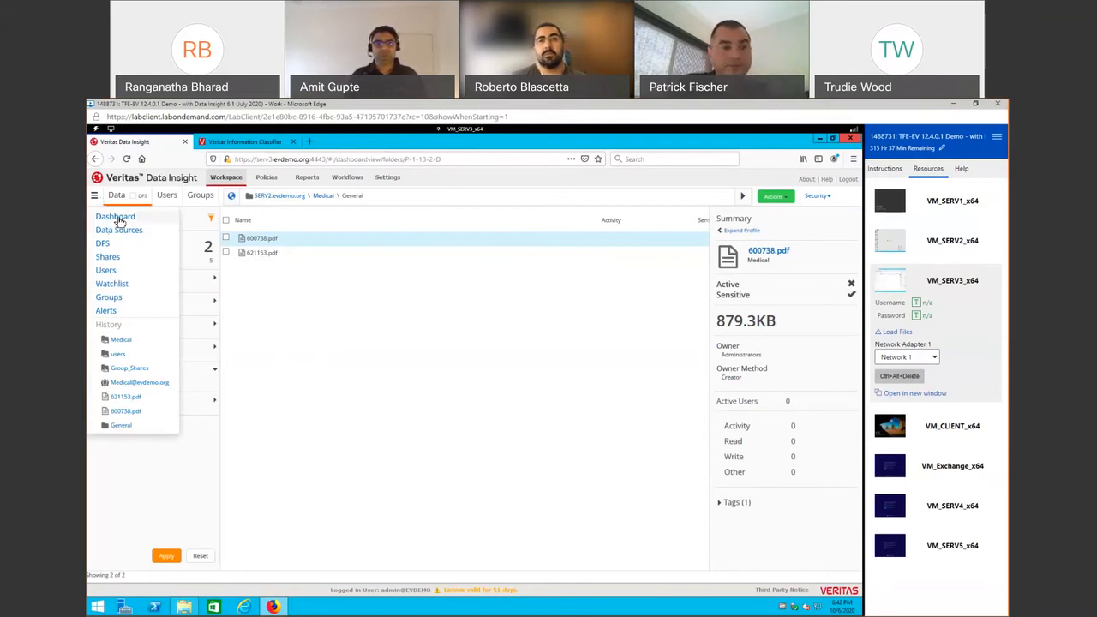
left_click(118, 221)
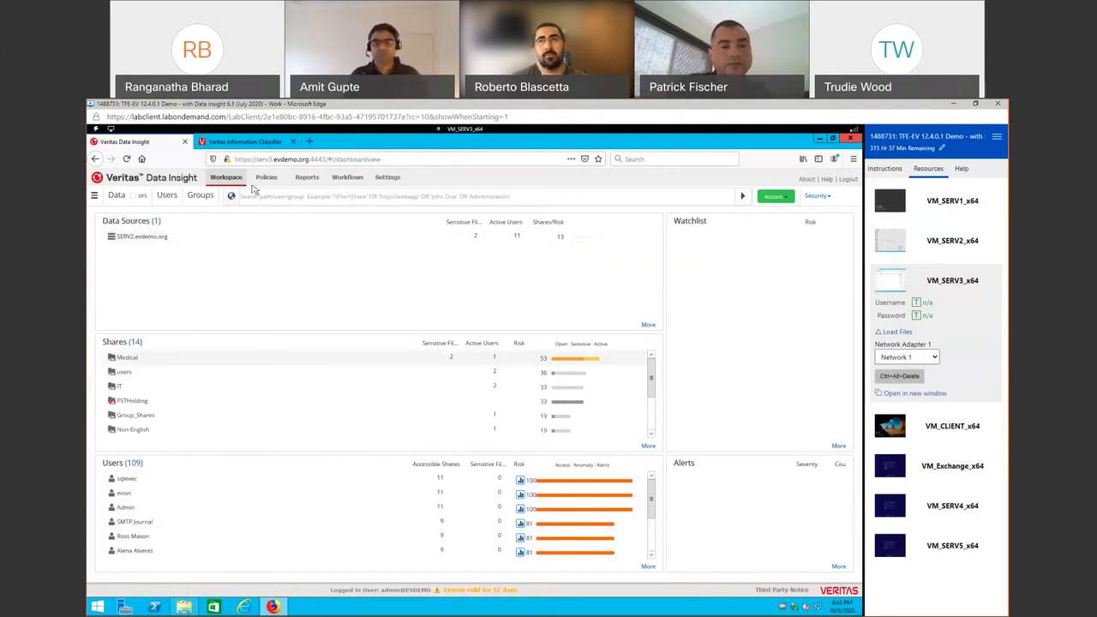
left_click(307, 179)
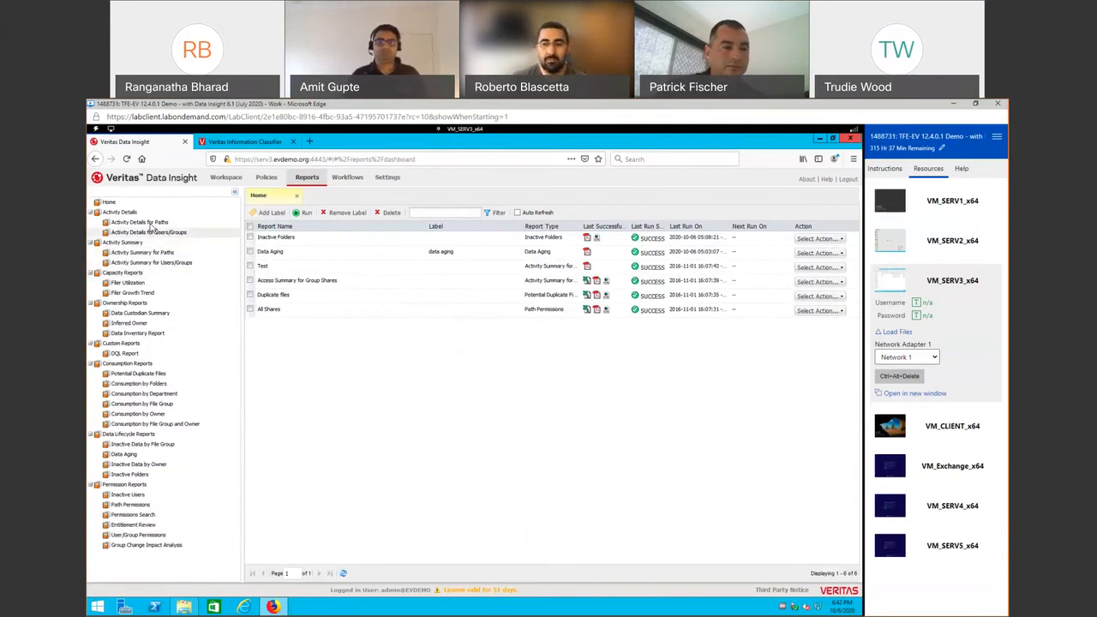
left_click(150, 223)
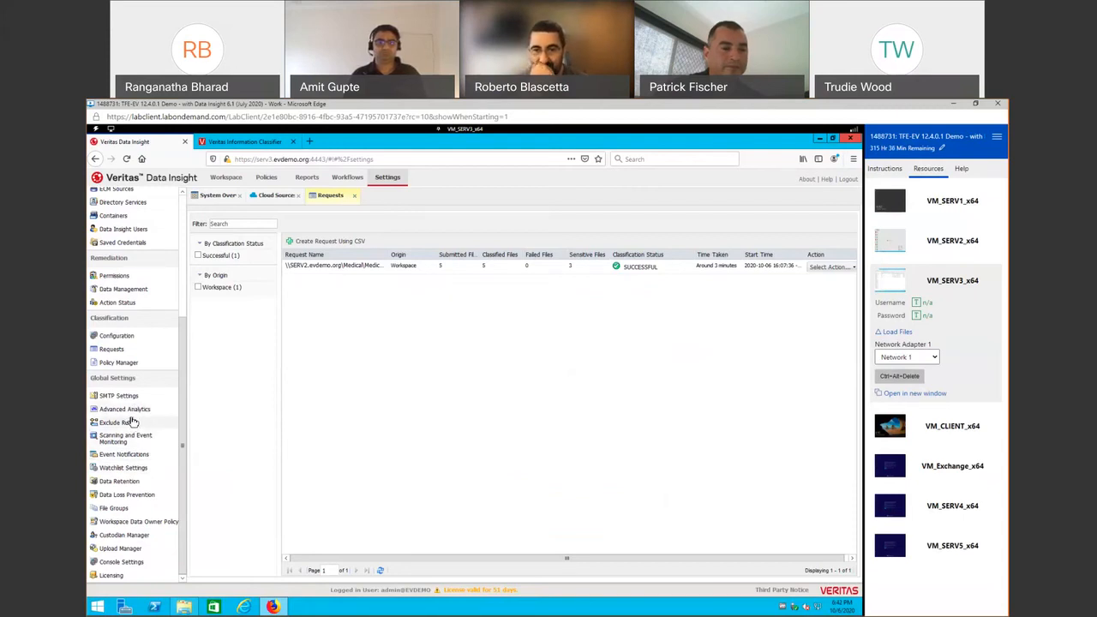
Step: Return to the workspace and reopen the data view of the Medical share's General folder
left_click(226, 177)
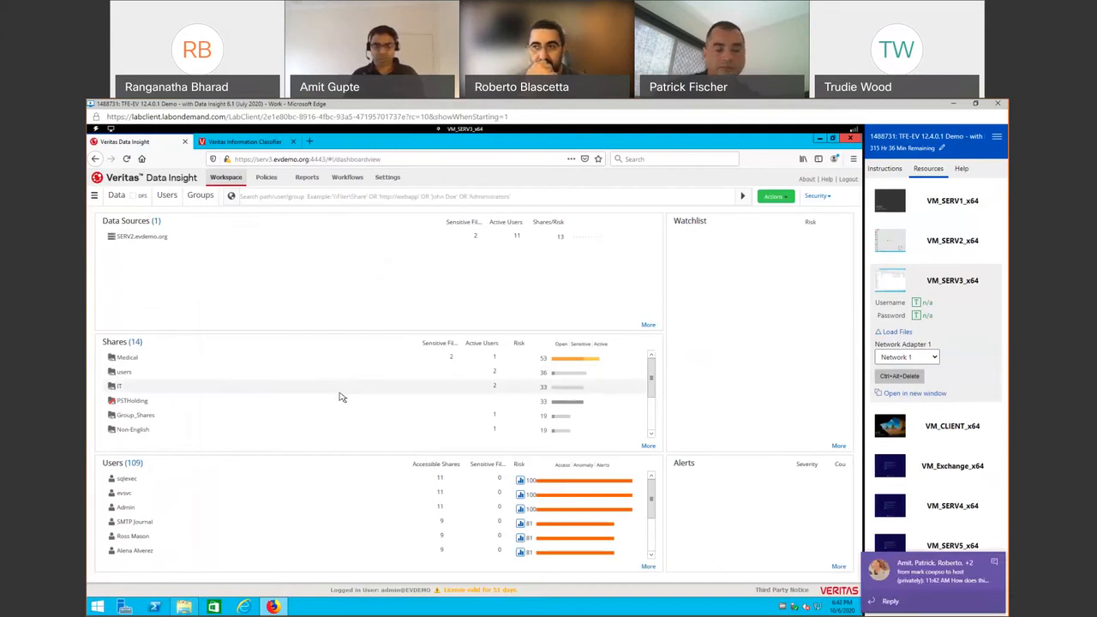
left_click(116, 195)
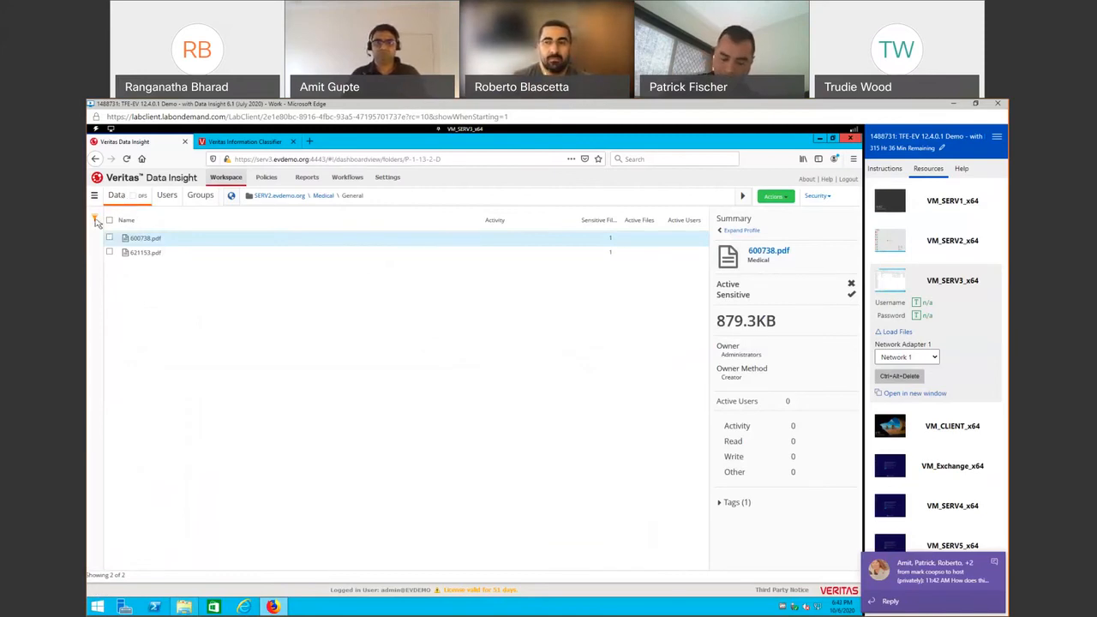
Step: Go up to the SERV2.evdemo.org shares, reopen the Medical share's General folder, and select the files 600738.pdf and 621153.pdf
left_click(300, 197)
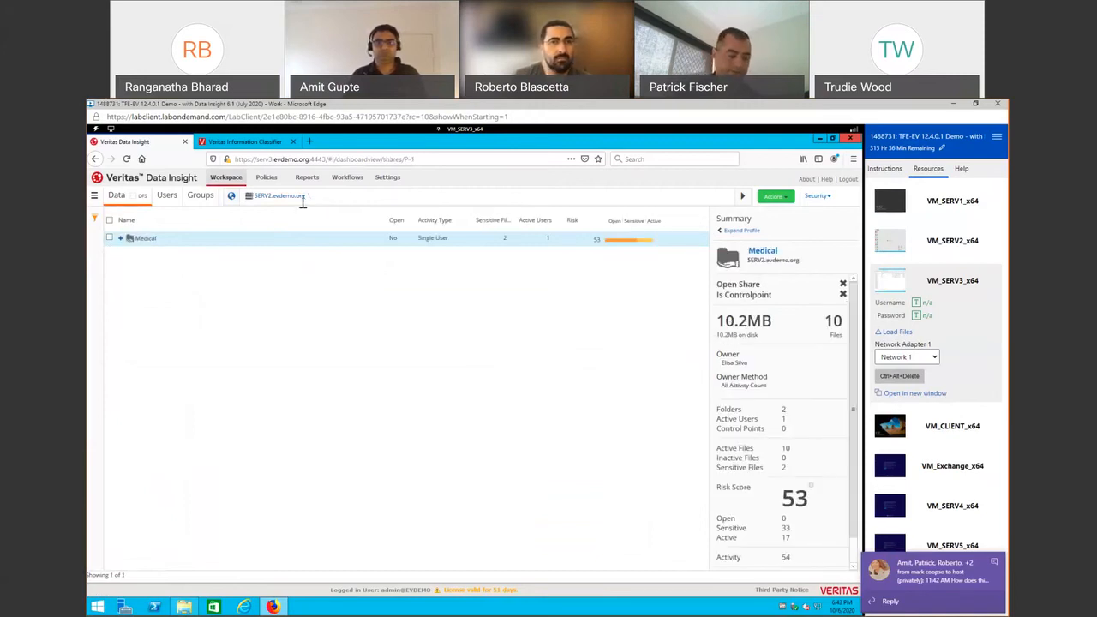
left_click(126, 241)
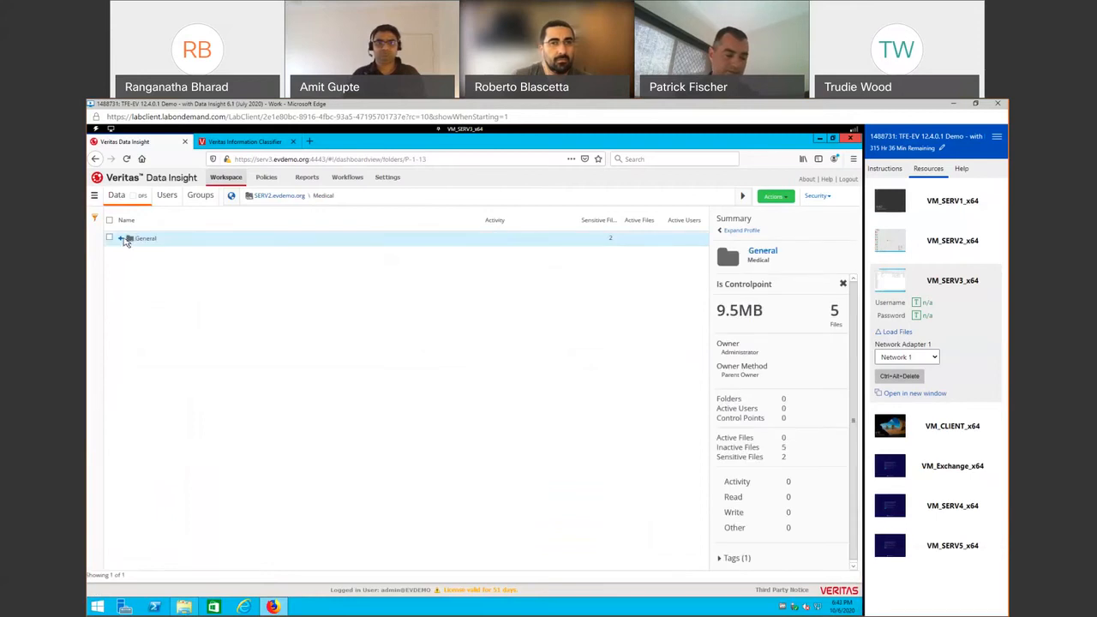
left_click(125, 241)
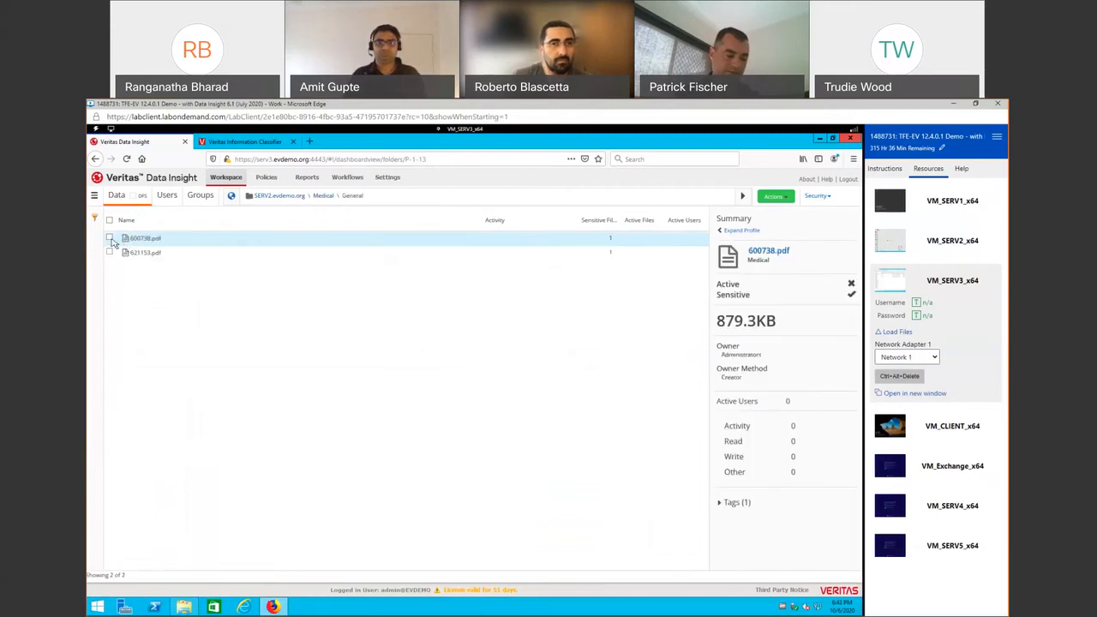
left_click(114, 252)
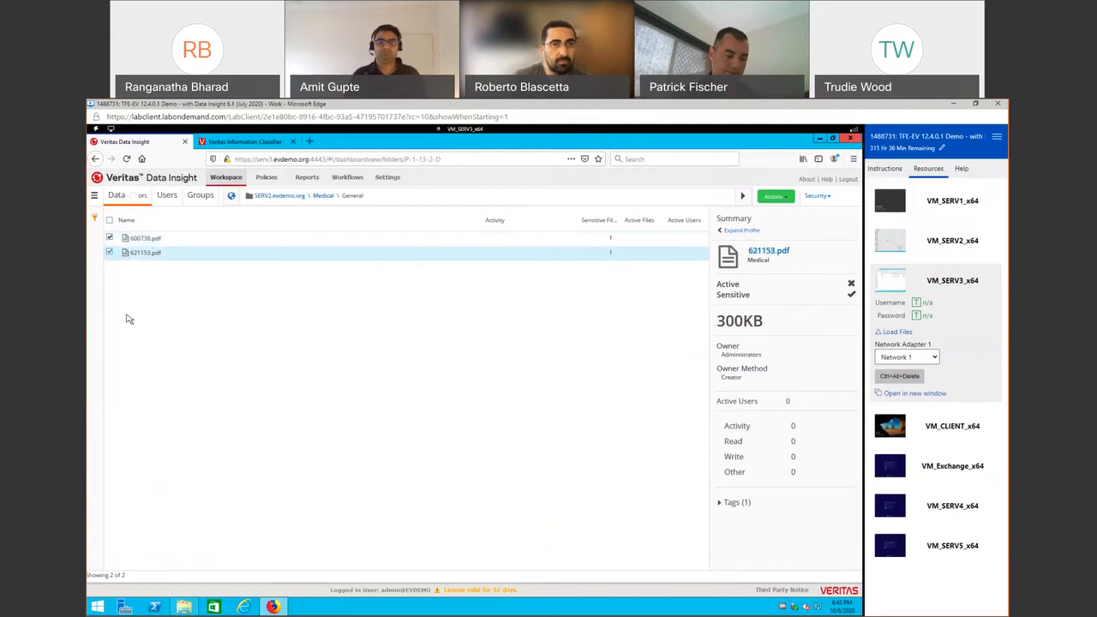
Step: Reset the file filter in the General folder and select all of its files
left_click(96, 220)
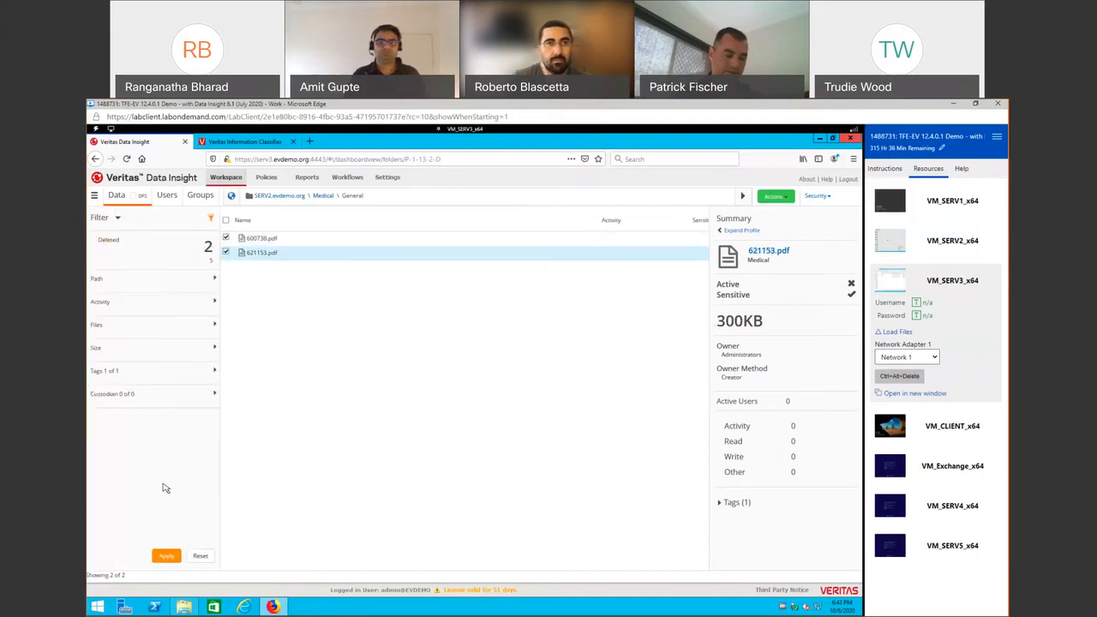
left_click(200, 557)
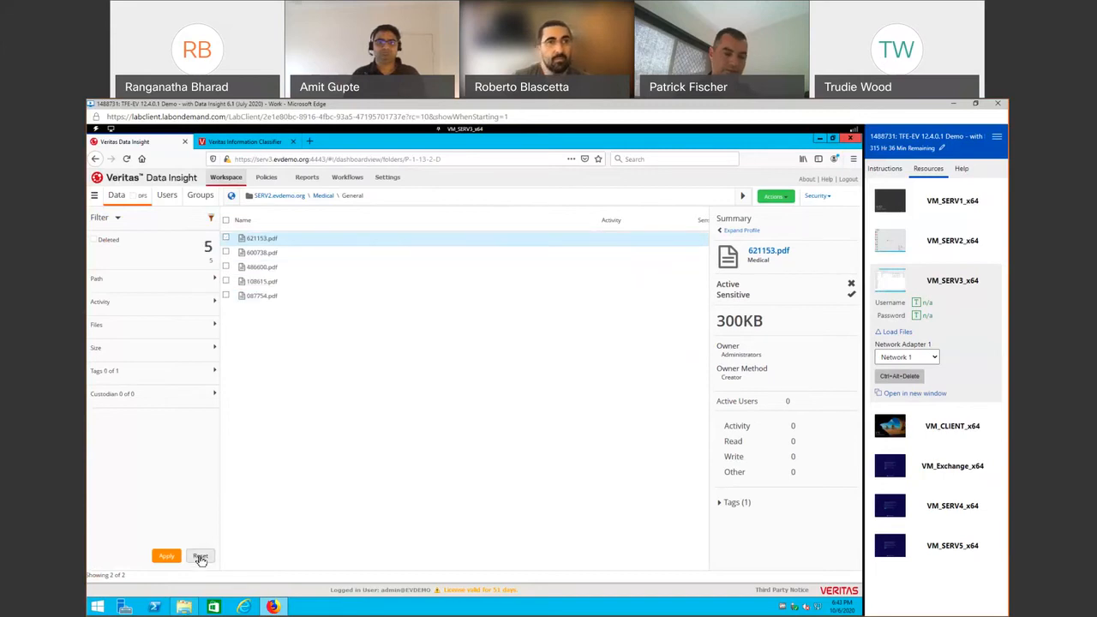
left_click(227, 221)
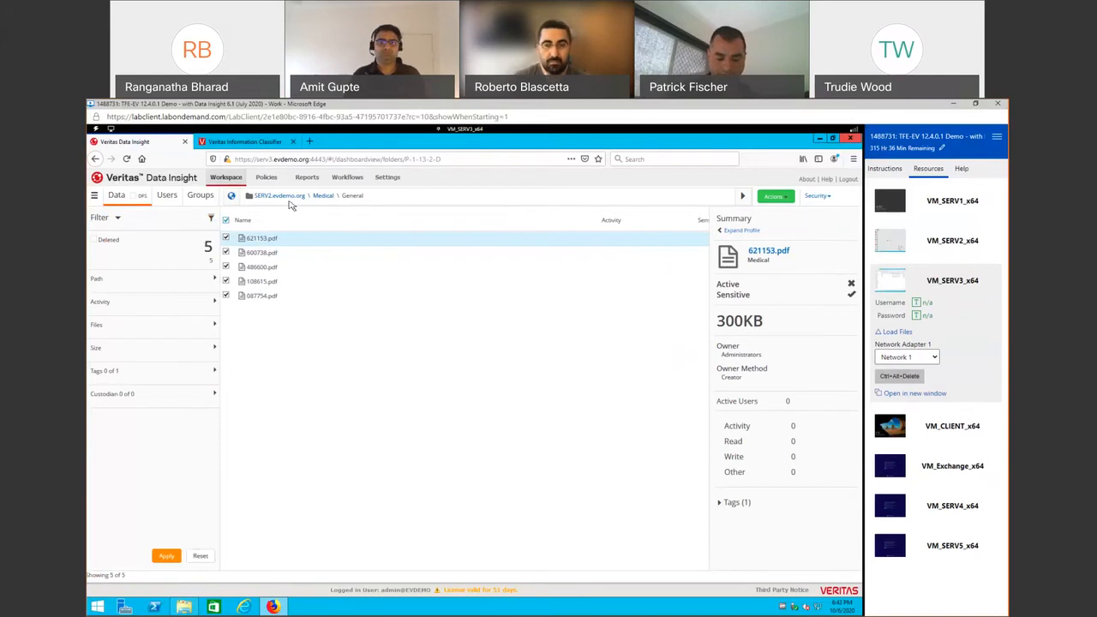
Step: Return to the Medical share, select the General folder, and view the actions available for it
left_click(324, 196)
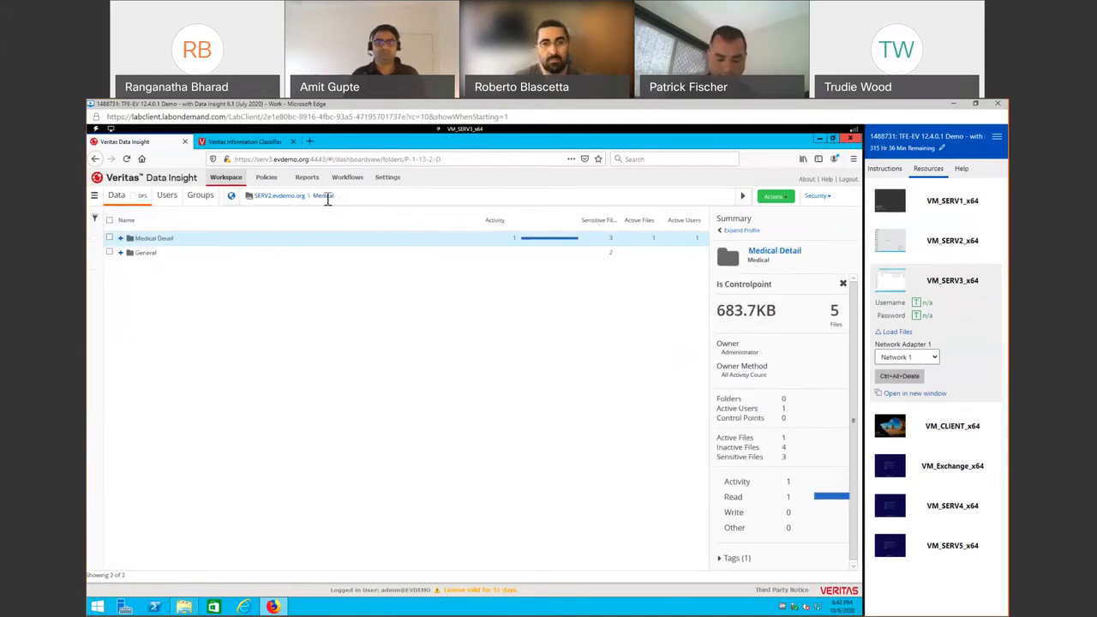
left_click(120, 256)
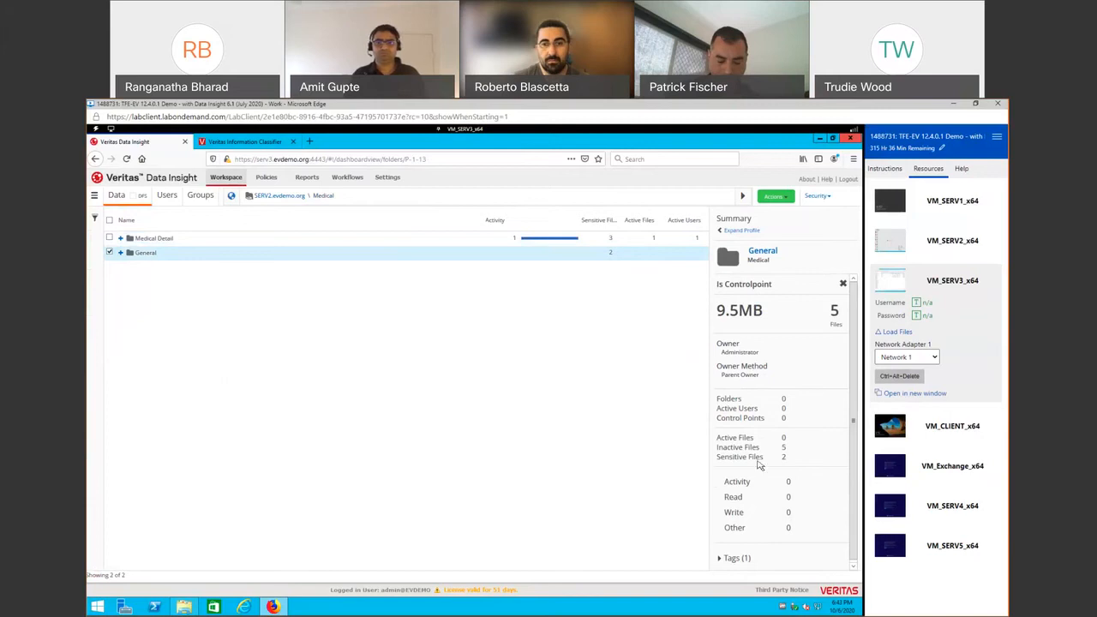
left_click(788, 198)
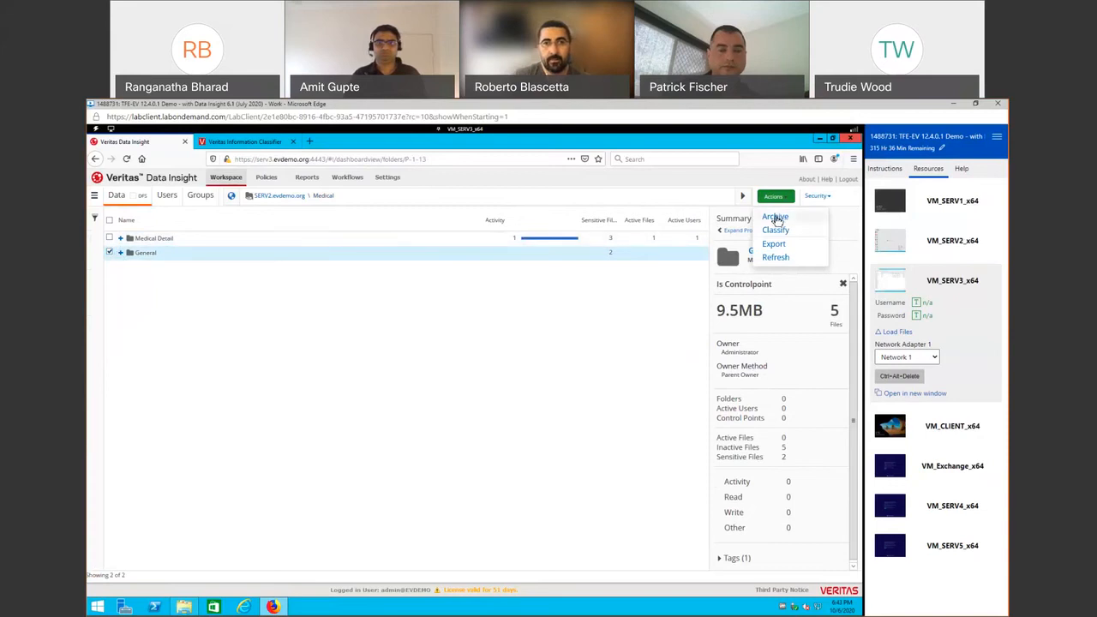
left_click(546, 306)
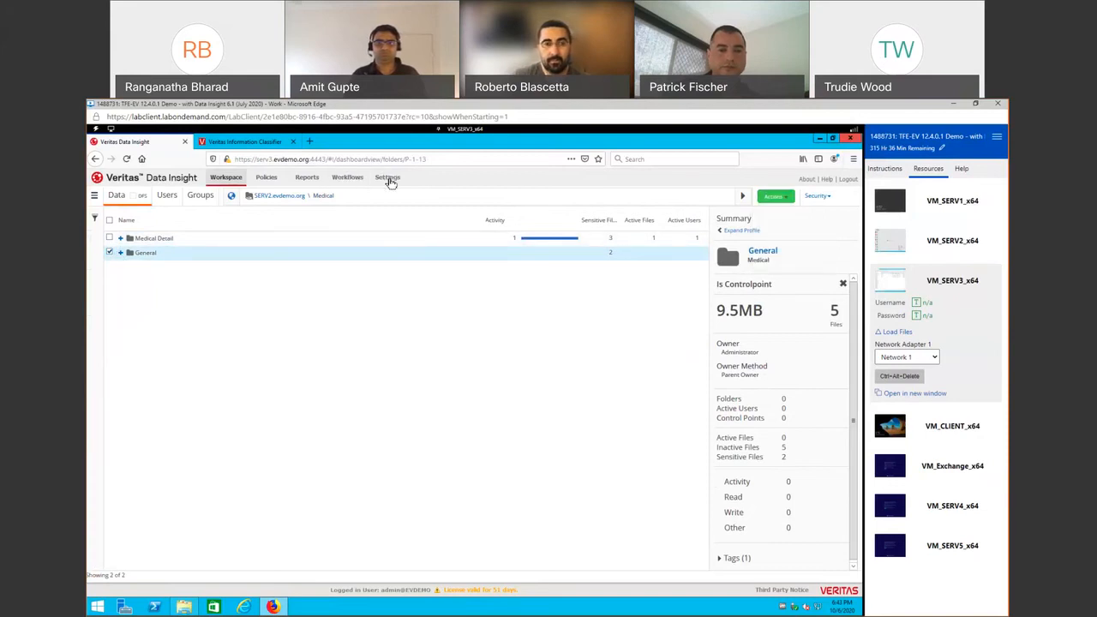
Step: Open the Data Management settings to examine the Enterprise Vault archiving configuration
left_click(390, 180)
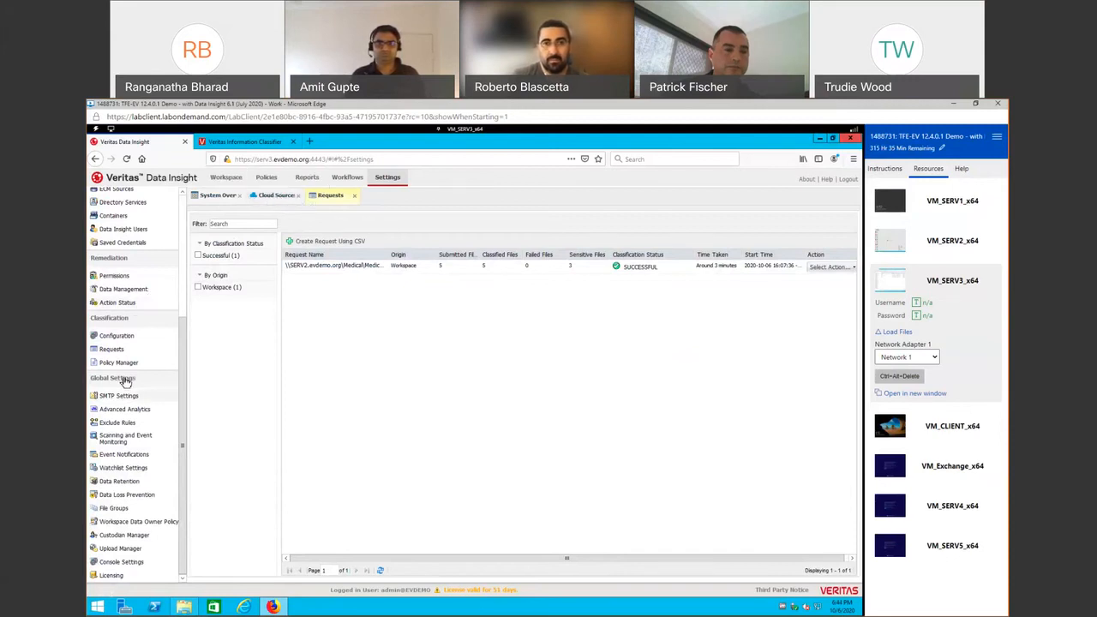
left_click(120, 292)
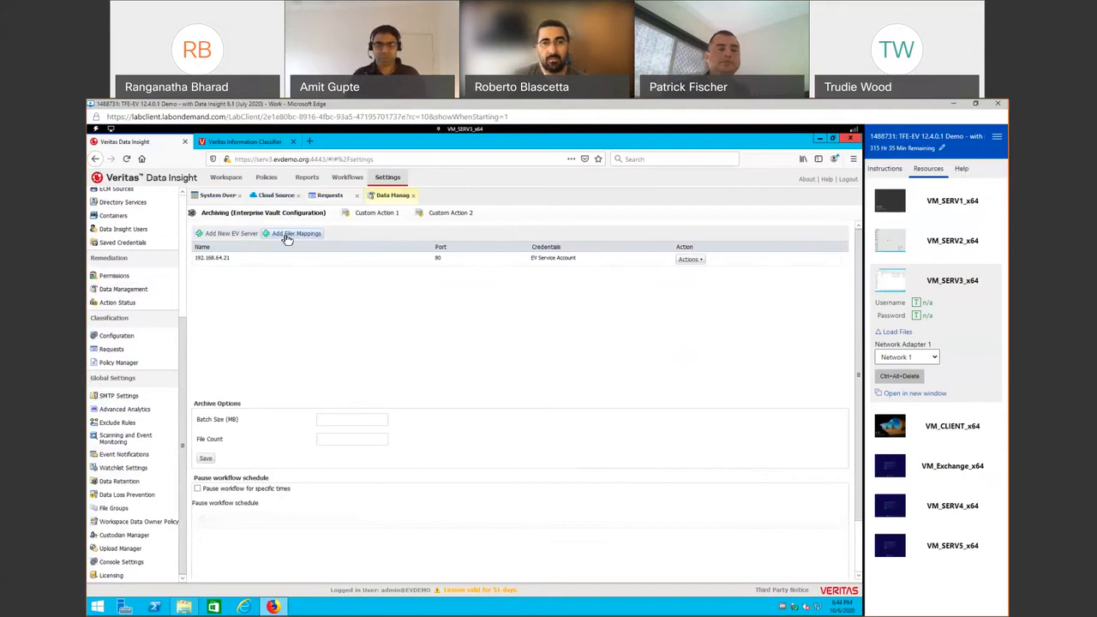
Step: Return to the Medical share in the workspace and view the available actions with the Medical Detail folder highlighted
left_click(226, 178)
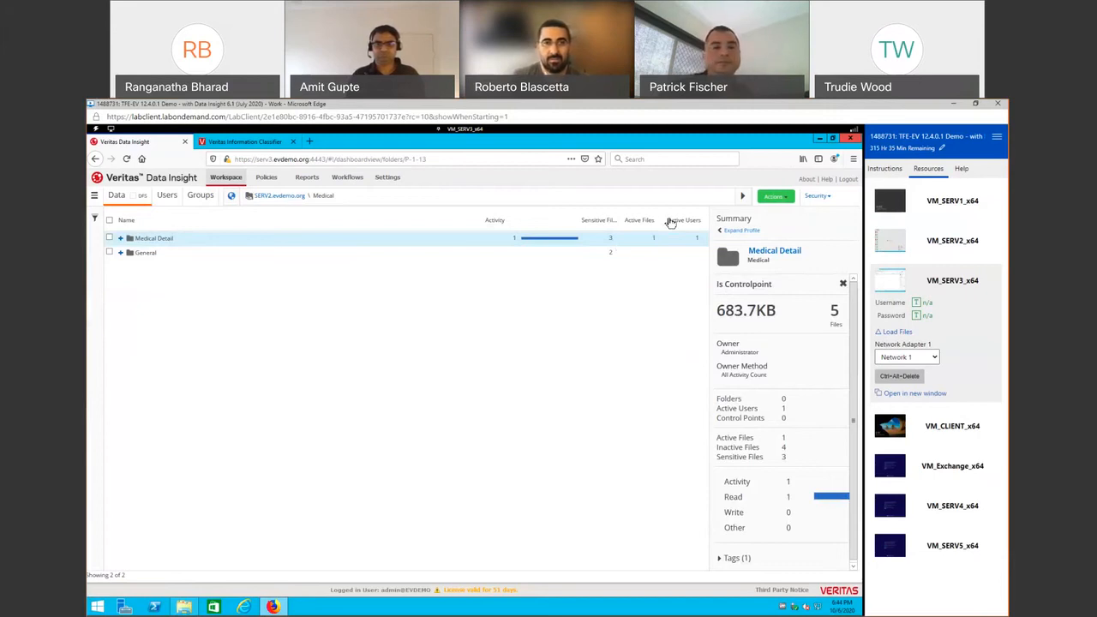
left_click(775, 202)
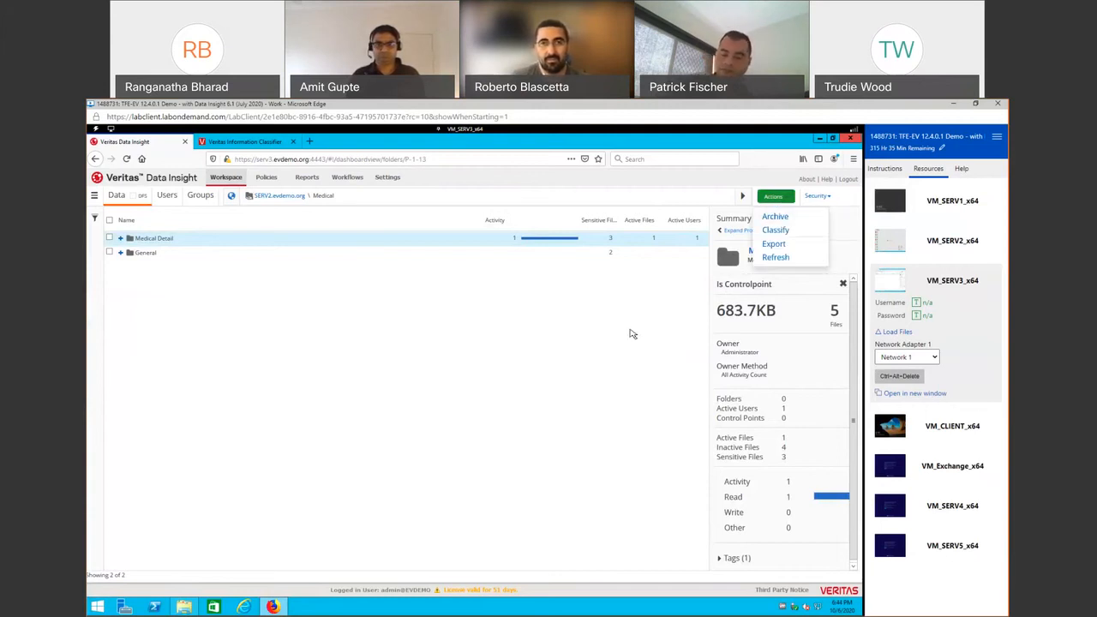
left_click(631, 333)
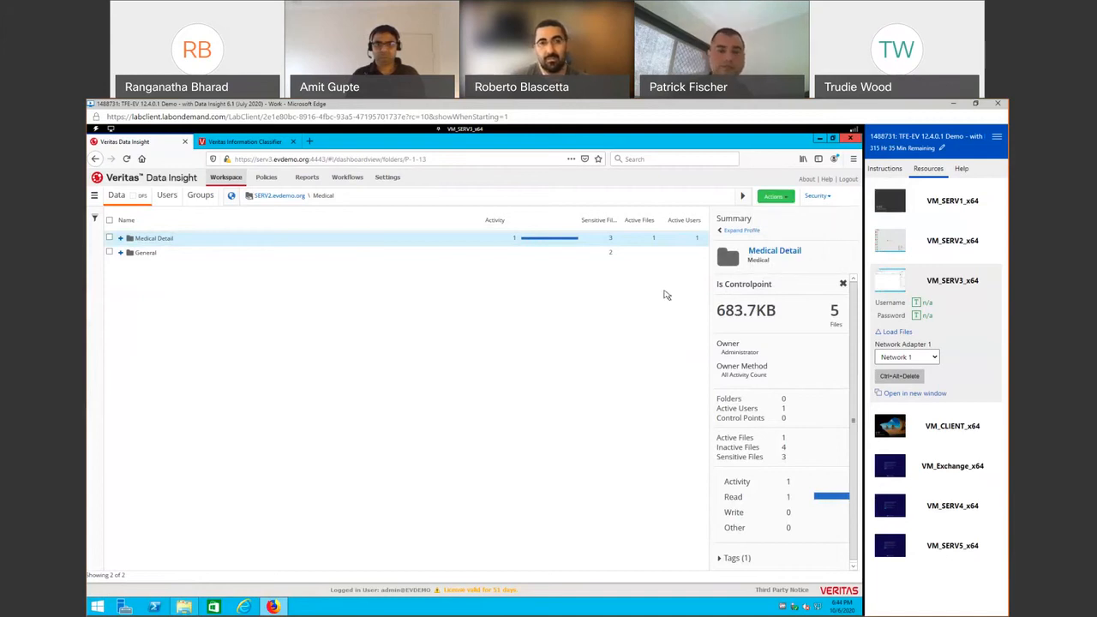